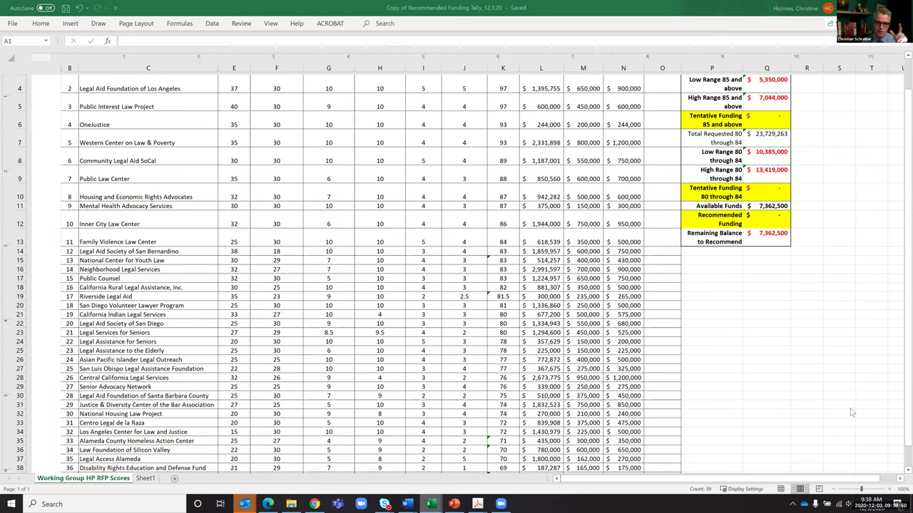
Set the Sustainability/Continuation score of Disability Rights Education and Defense Fund (J38) to 2
scroll(900, 475, down, 1)
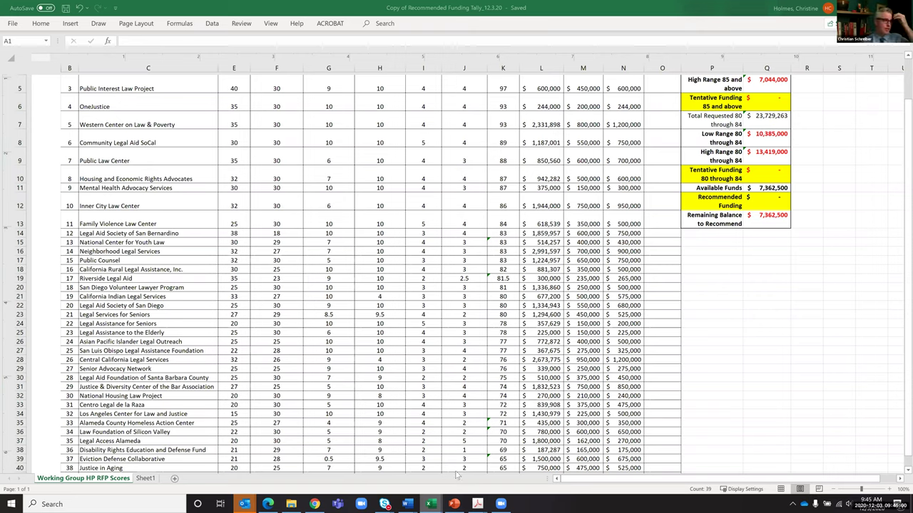
click(465, 449)
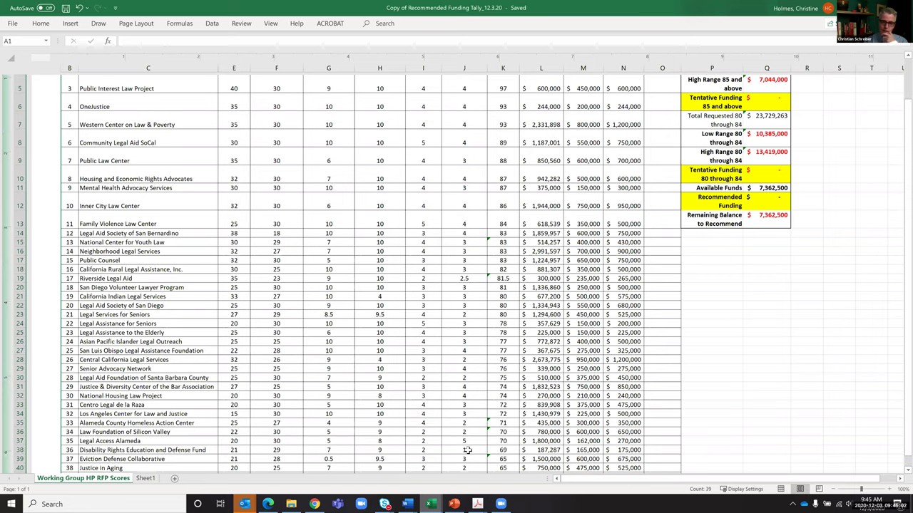
text(3)
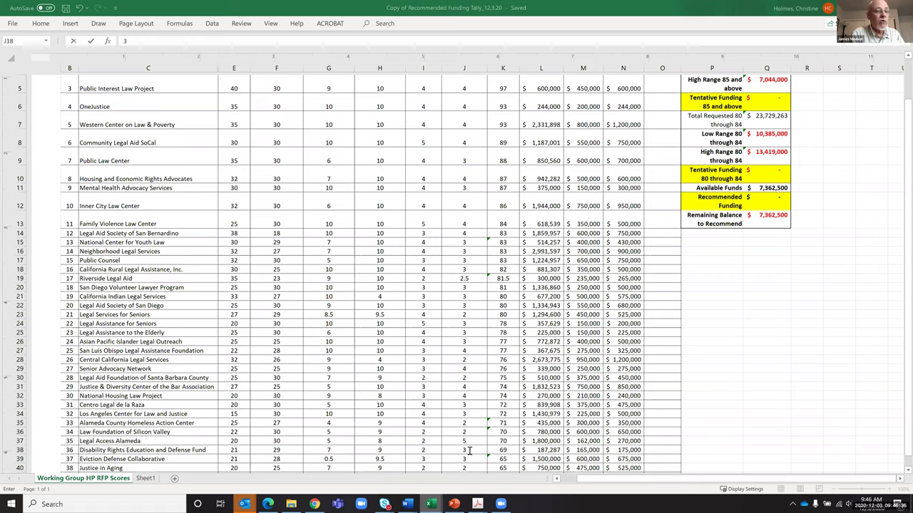
double_click(469, 451)
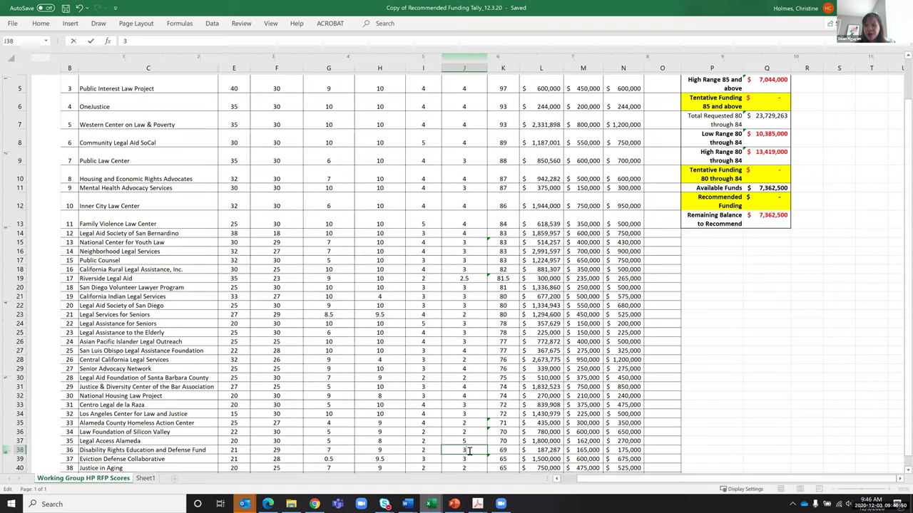
text(2)
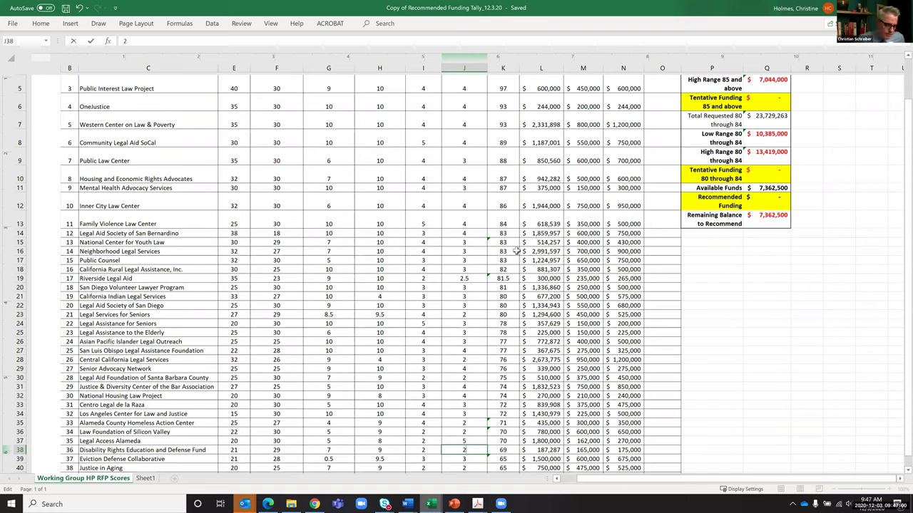
Sort the organization table by the Sustainability/Continuation score from smallest to largest
drag(900, 122, 900, 67)
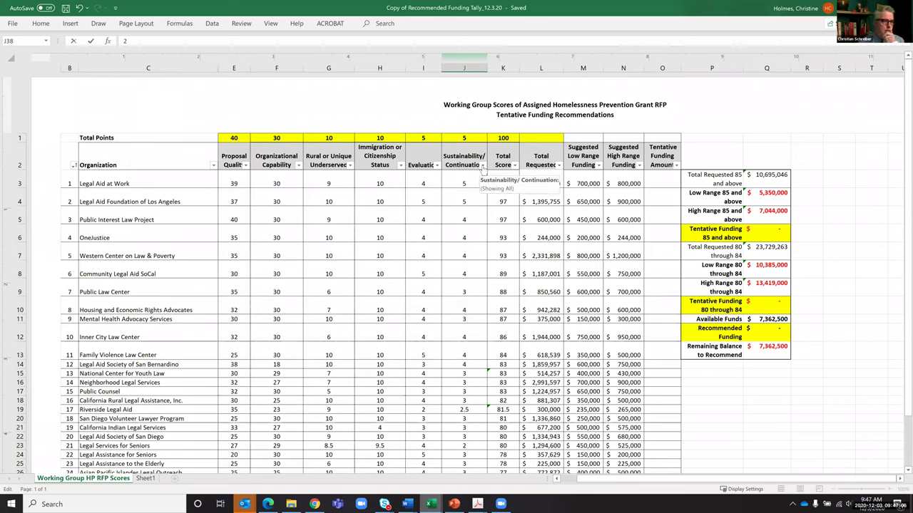
click(483, 166)
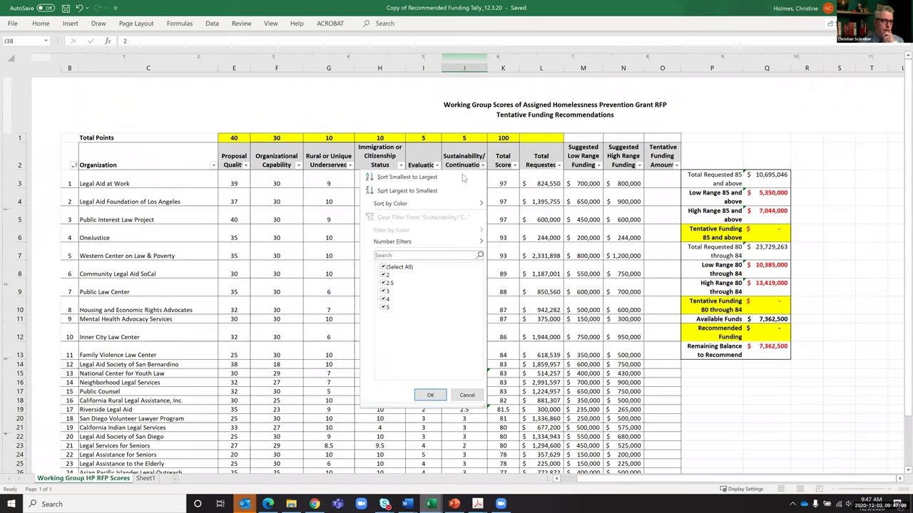
key(Escape)
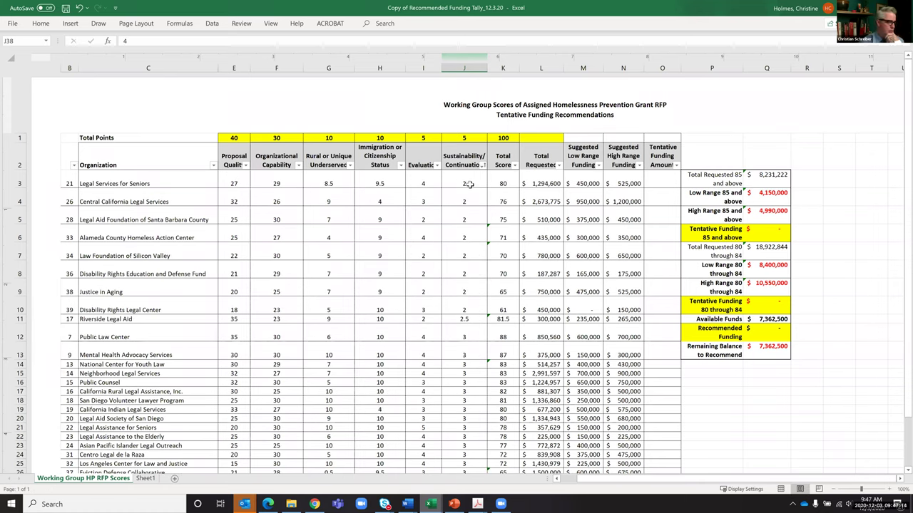
Set the Sustainability/Continuation scores in rows 3 to 7, Legal Services for Seniors through Law Foundation of Silicon Valley, to 3
click(469, 184)
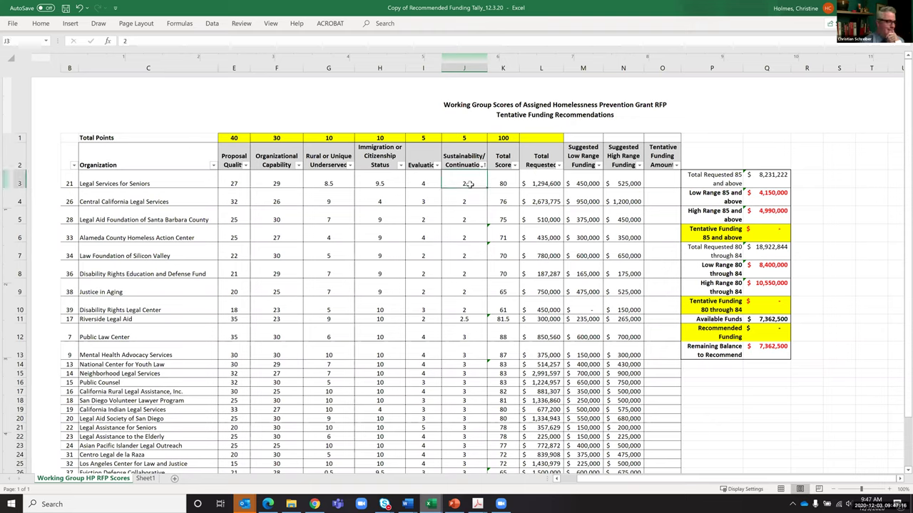
text(3)
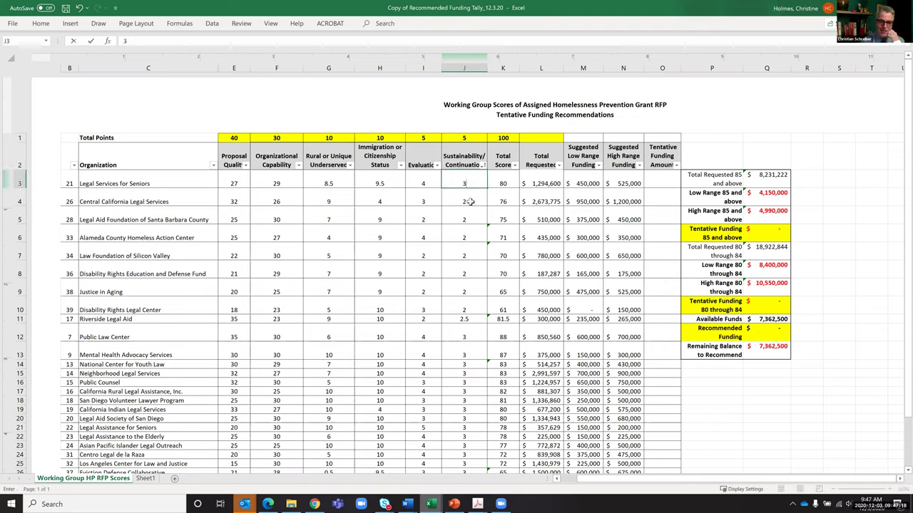
key(Return)
text(3)
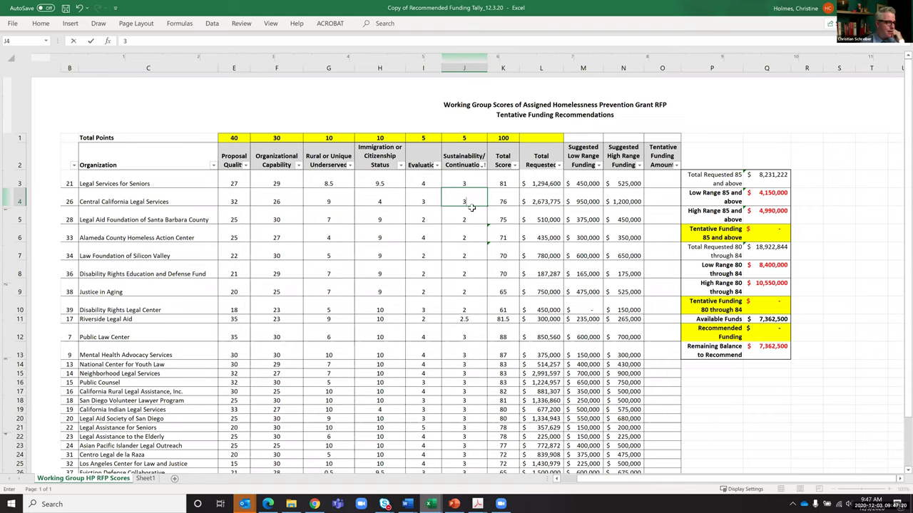
key(Return)
text(3)
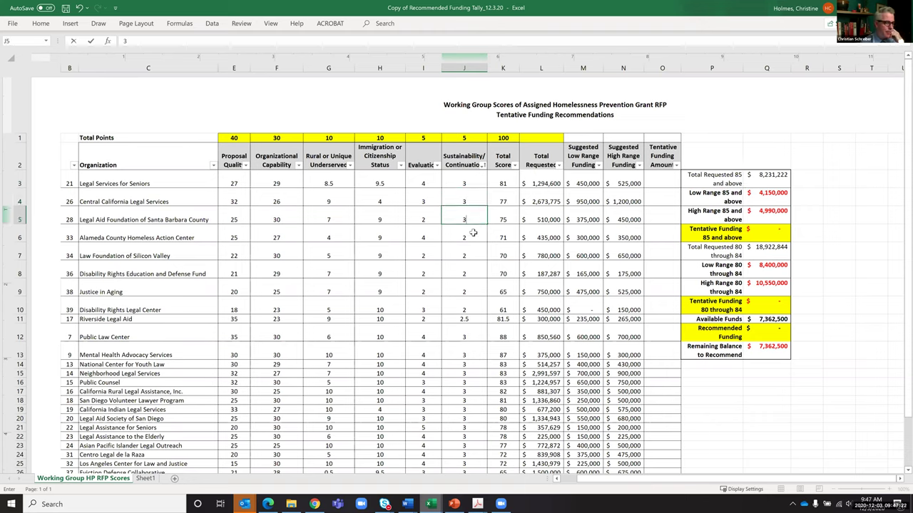
key(Return)
text(3)
key(Return)
text(3)
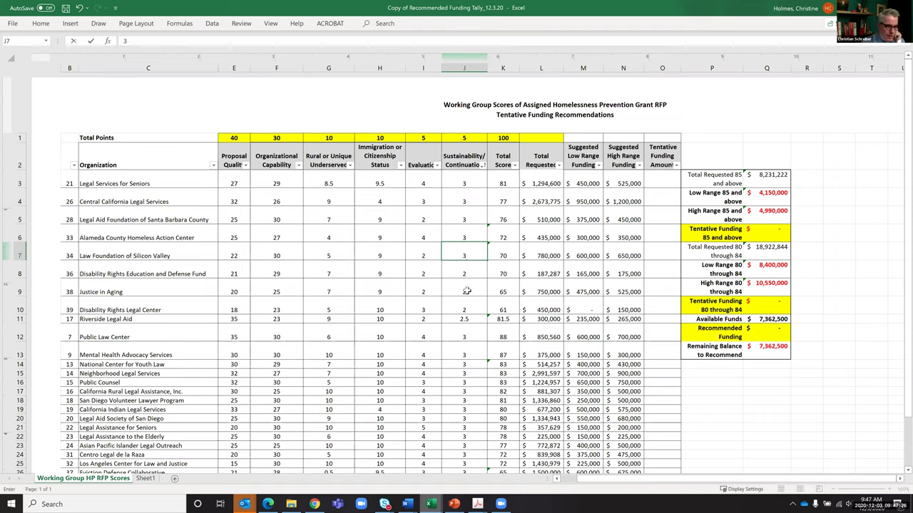
Set the Sustainability/Continuation scores of Justice in Aging, Disability Rights Legal Center and Riverside Legal Aid to 3, then sort the table by column B ascending
click(467, 290)
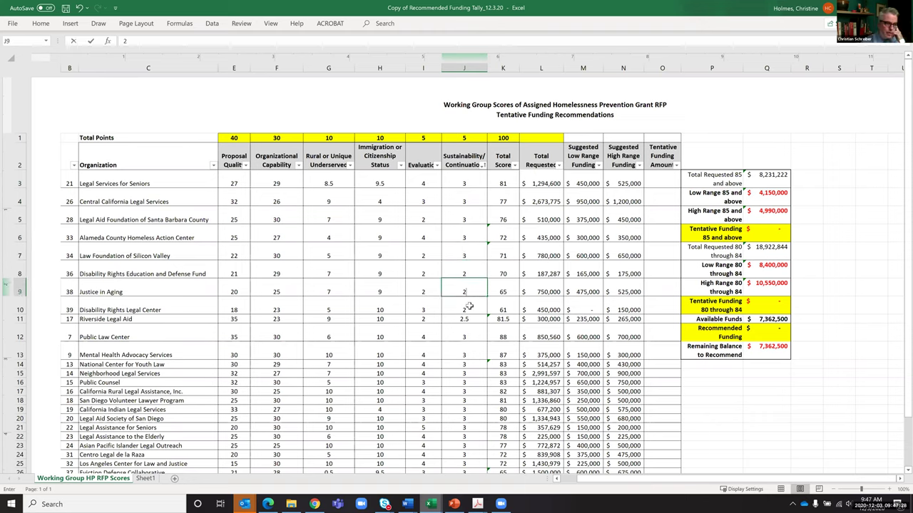
text(3)
key(Return)
text(3)
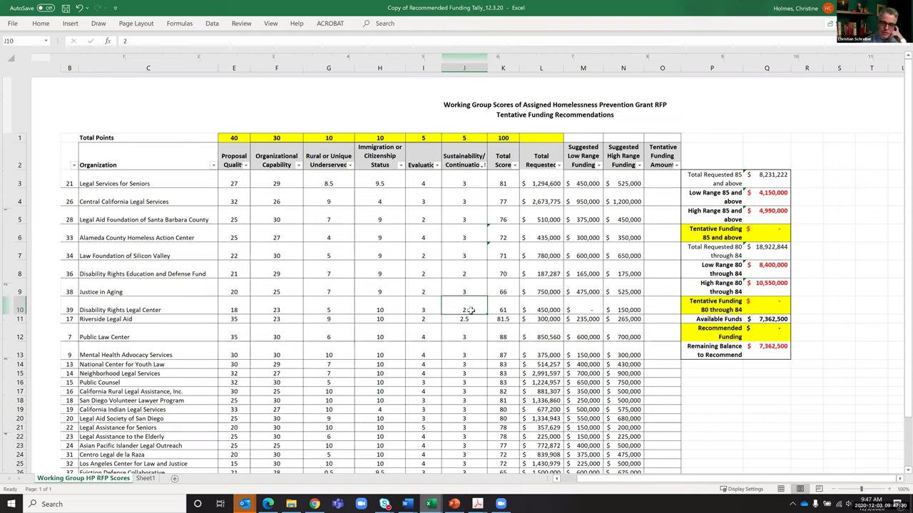
key(Return)
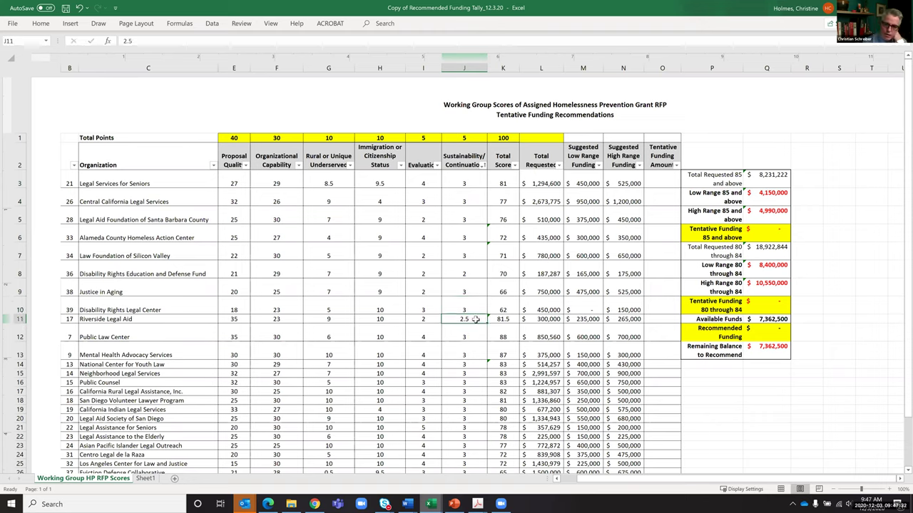
text(3)
key(Return)
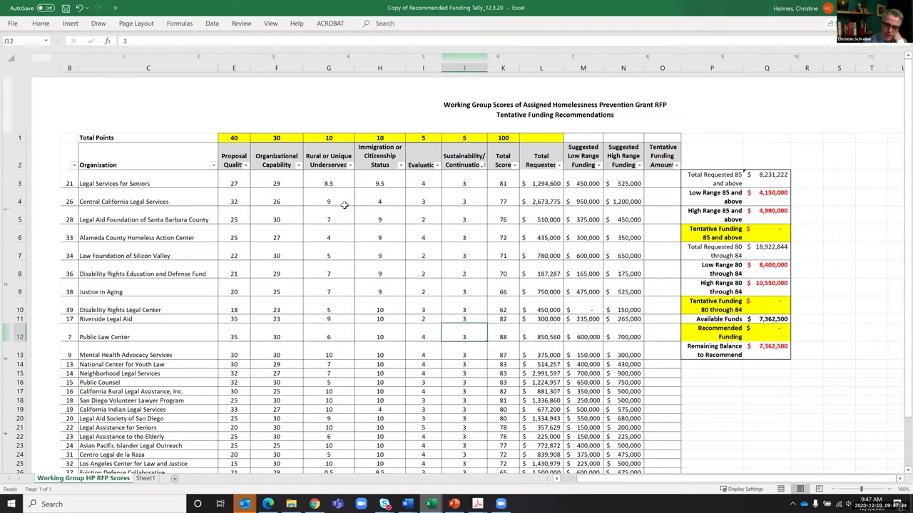
click(73, 165)
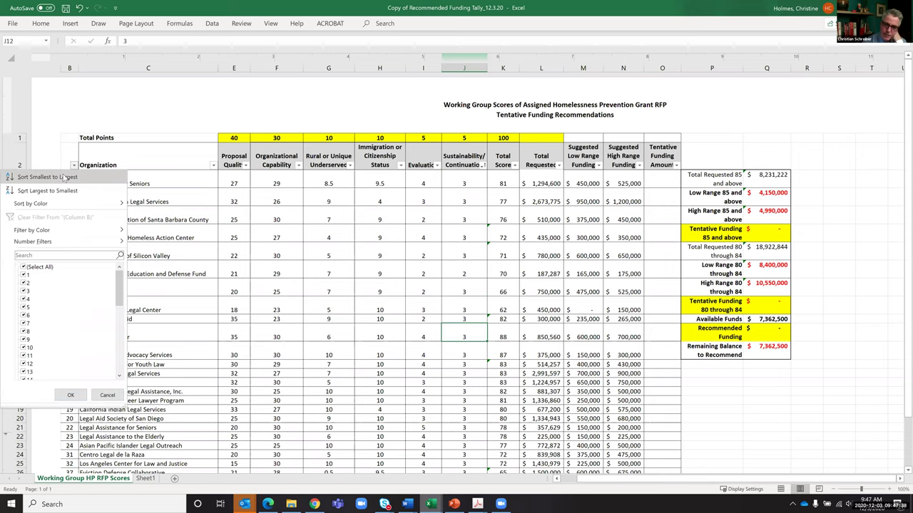
click(64, 177)
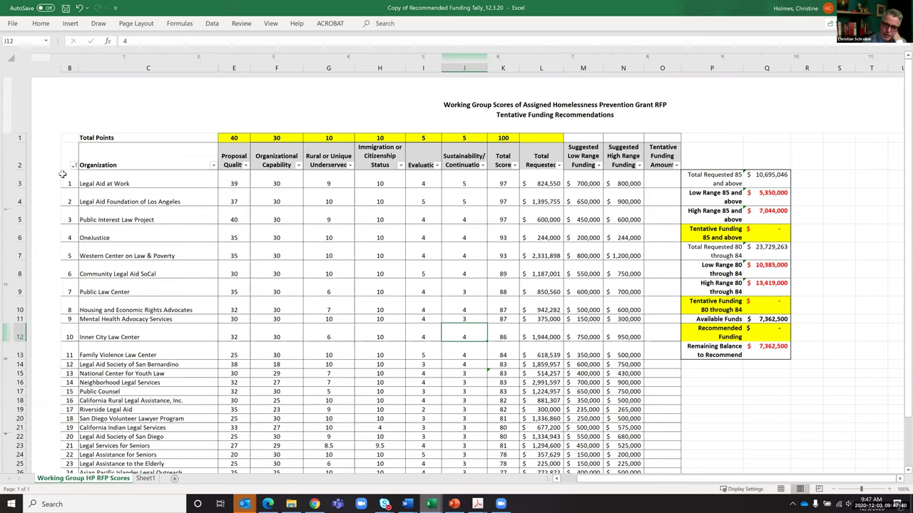
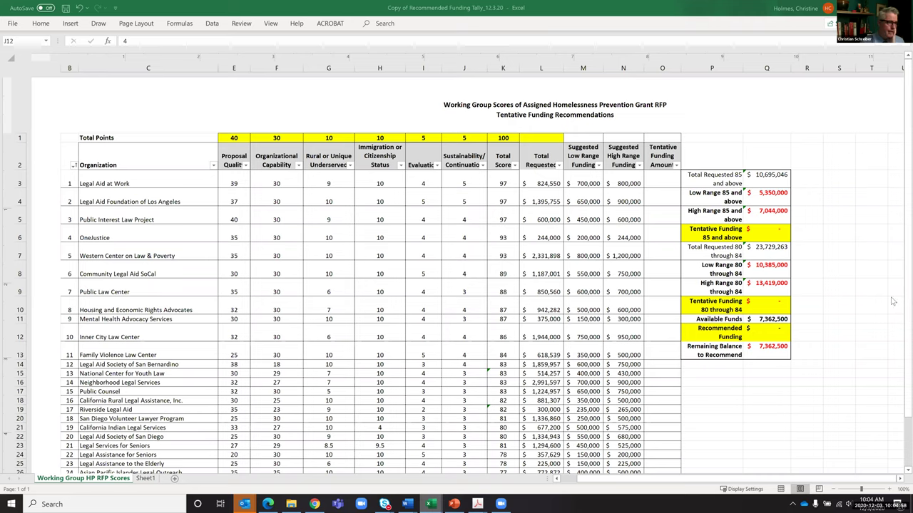
Set the Immigration or Citizenship Status scores of Central California Legal Services and California Indian Legal Services to 7
click(900, 474)
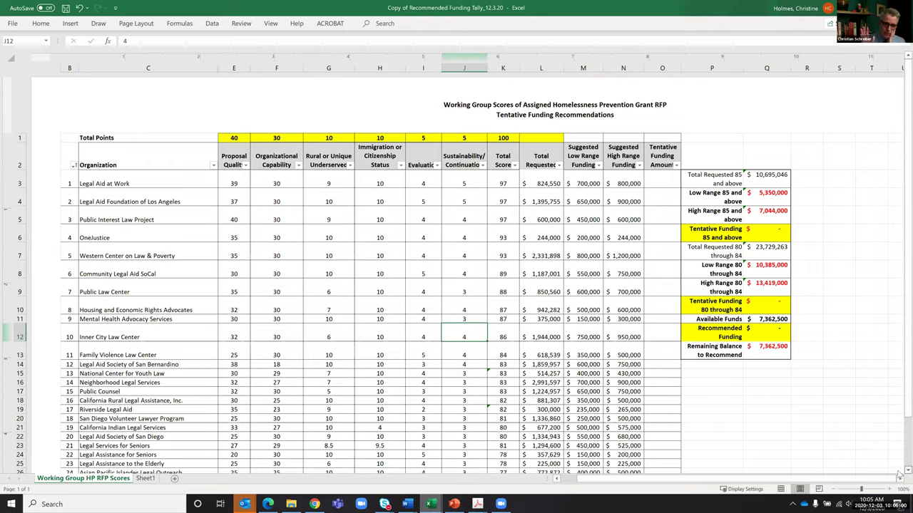
scroll(899, 474, down, 1)
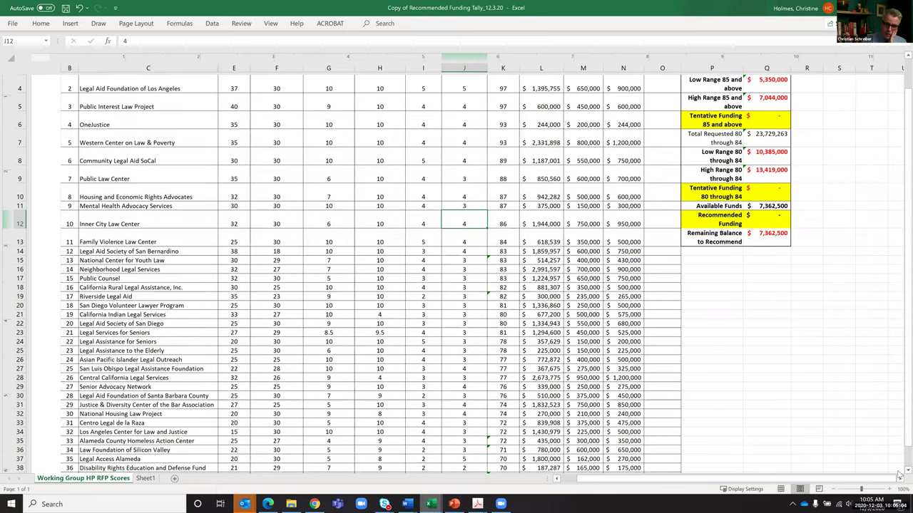
scroll(900, 474, down, 1)
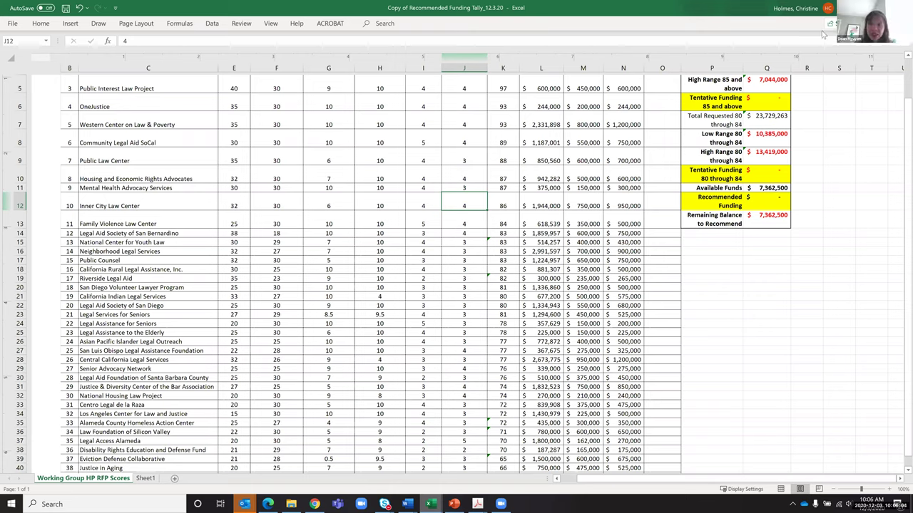
click(403, 297)
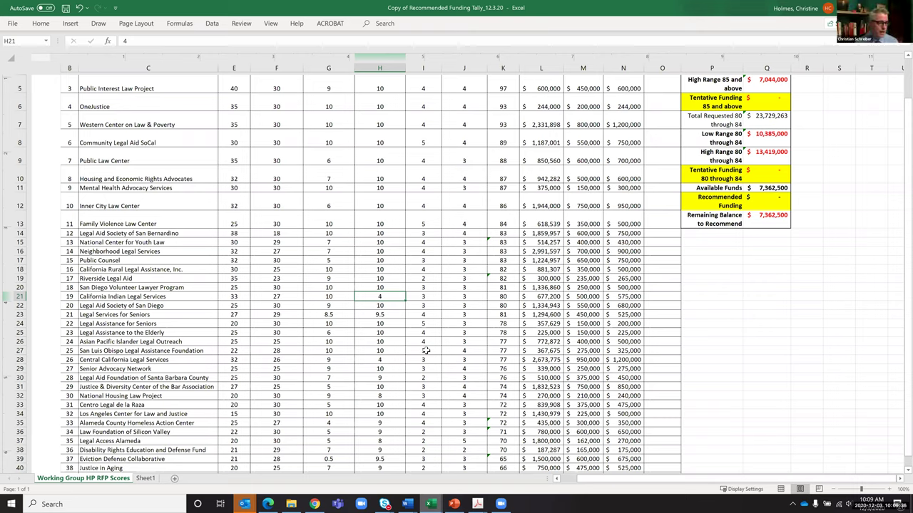
click(386, 360)
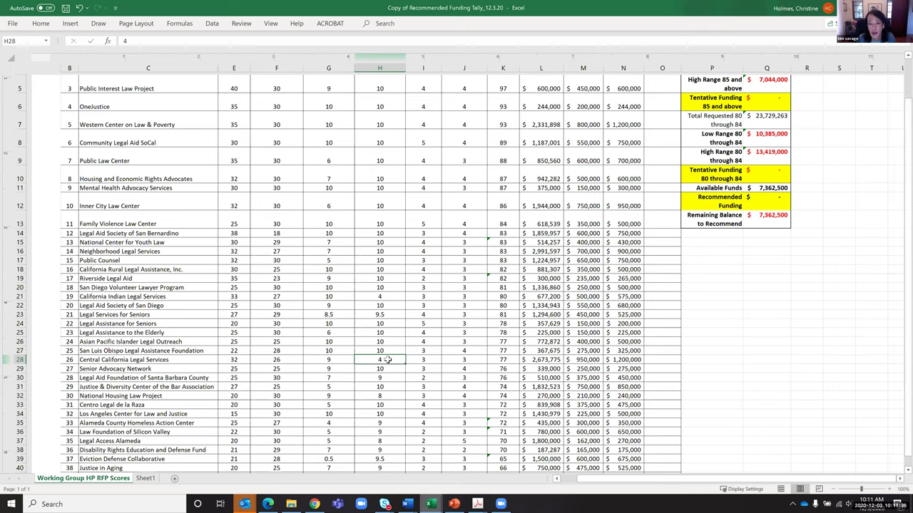
text(7)
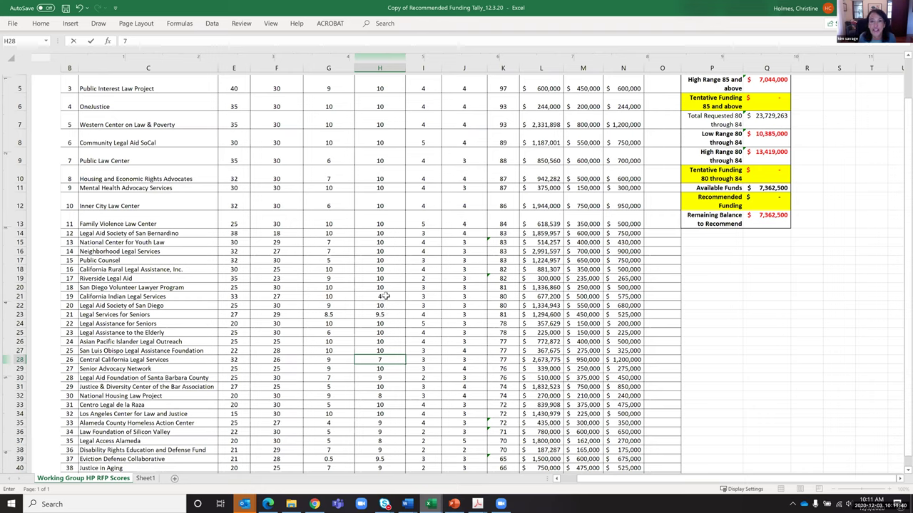
click(384, 296)
text(7)
click(391, 285)
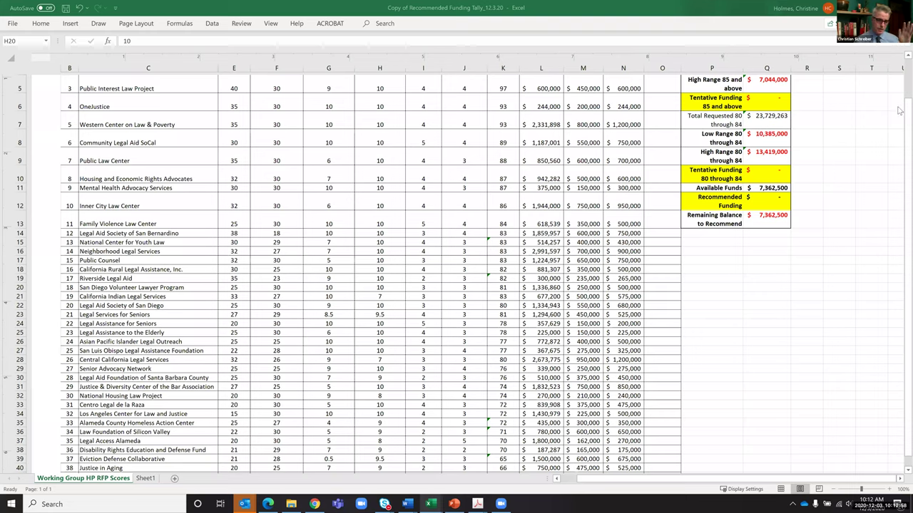
Sort the organization table by the Rural or Unique Underserved score from smallest to largest
click(899, 62)
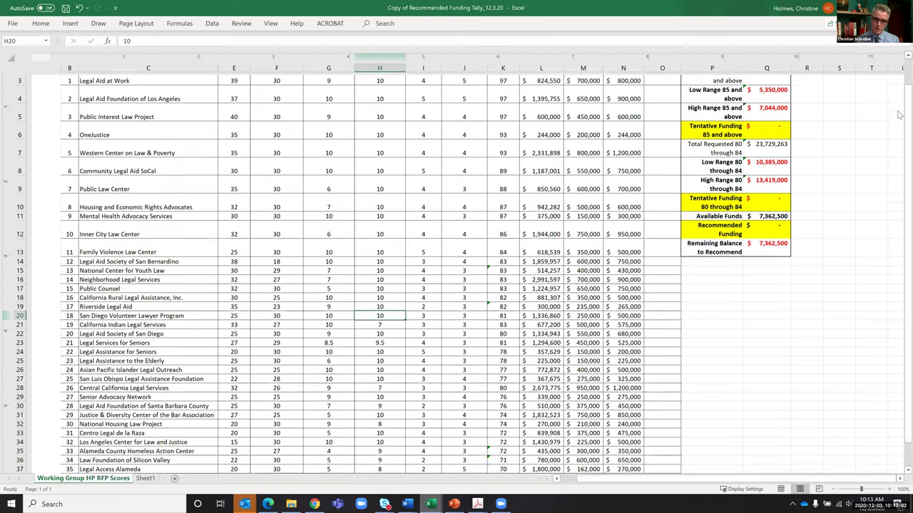
click(899, 62)
click(900, 62)
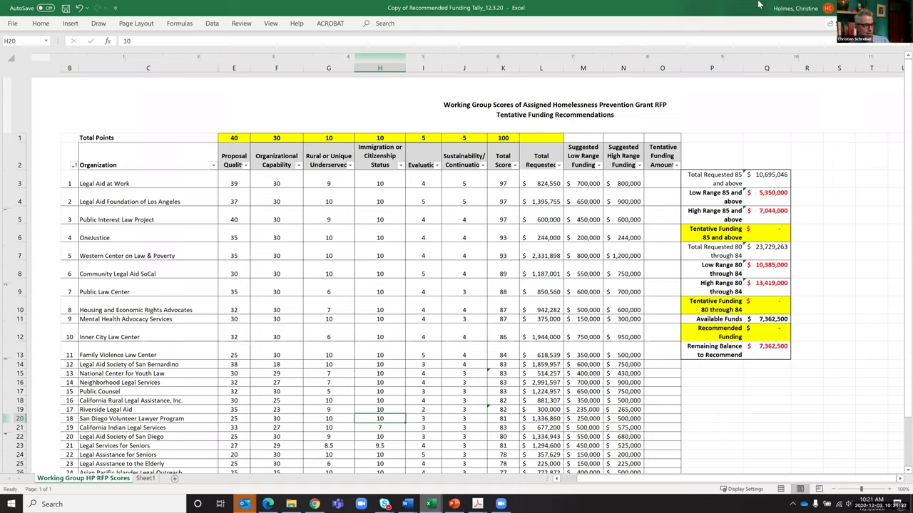
click(350, 165)
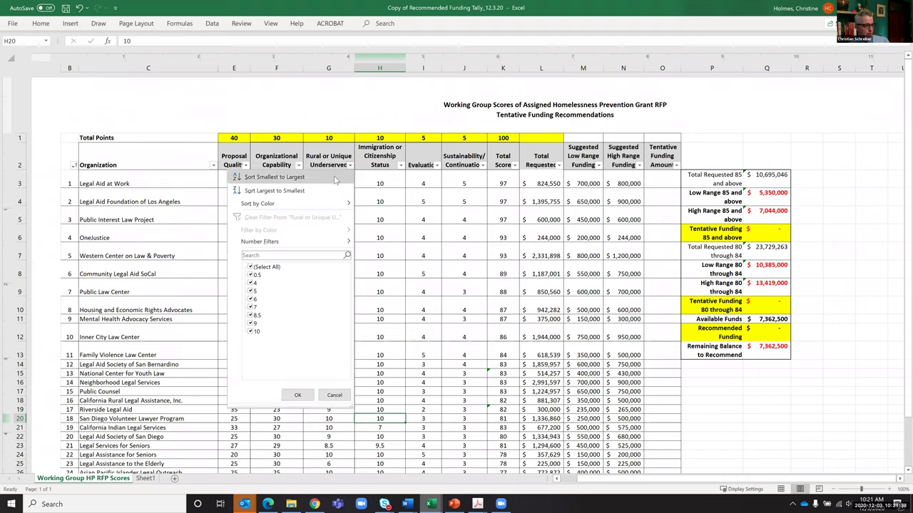
key(Escape)
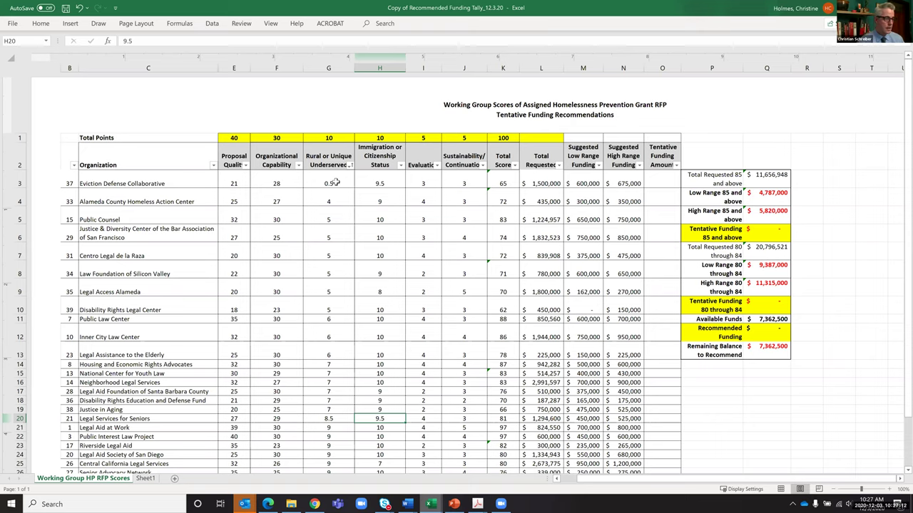
Set the Rural or Unique Underserved scores in rows 3 to 6, Eviction Defense Collaborative through Justice & Diversity Center, to 6
click(335, 183)
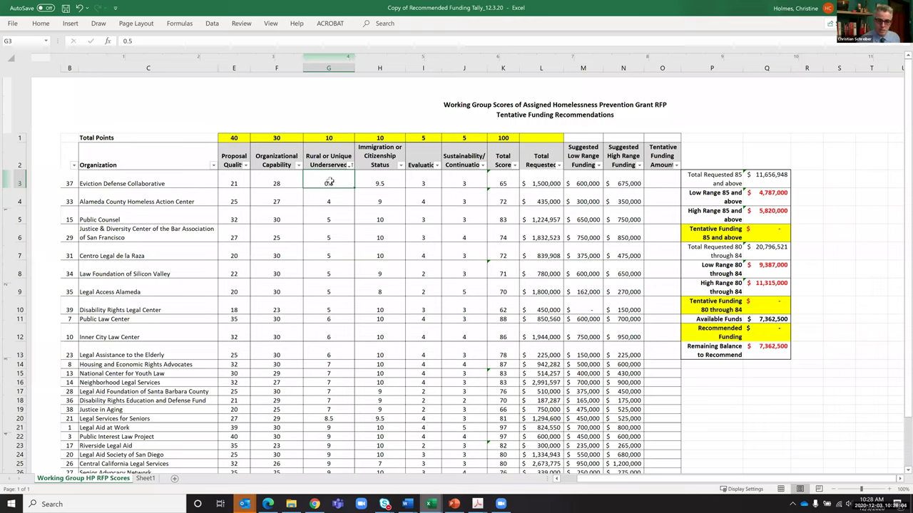
text(6)
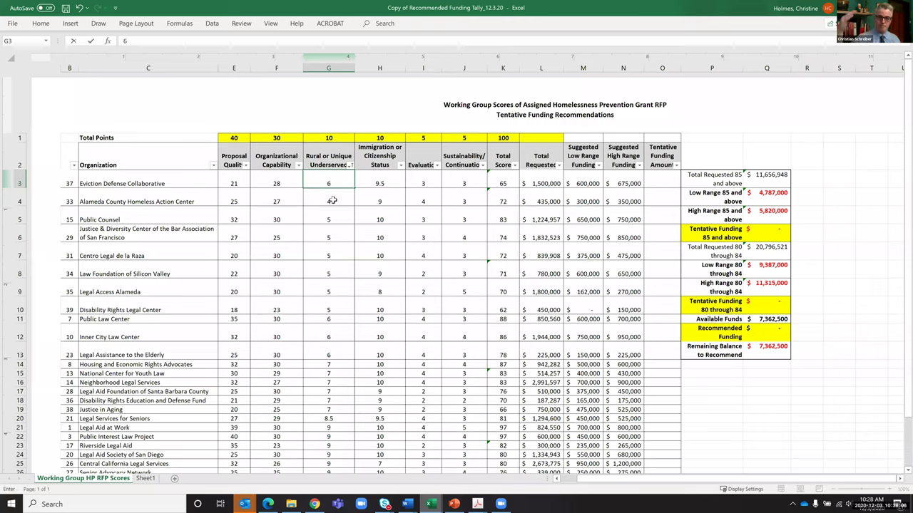
click(333, 201)
text(6)
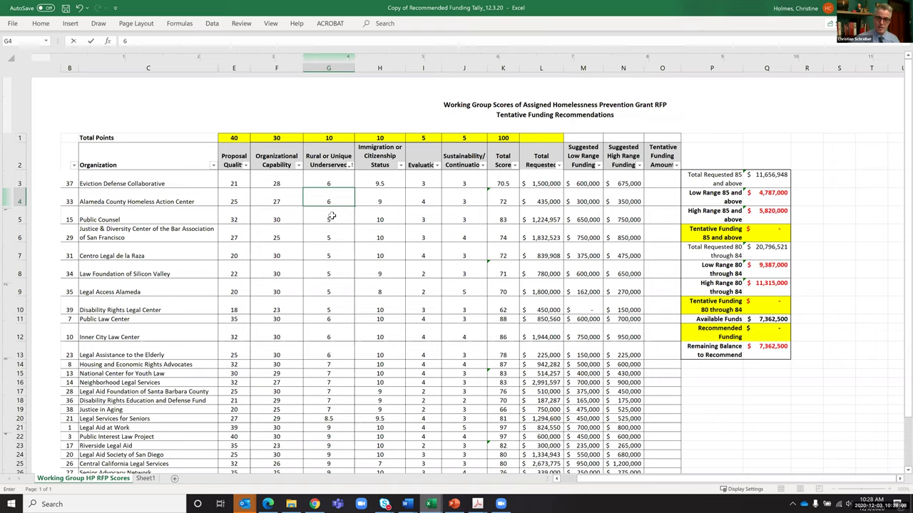
click(331, 216)
text(6)
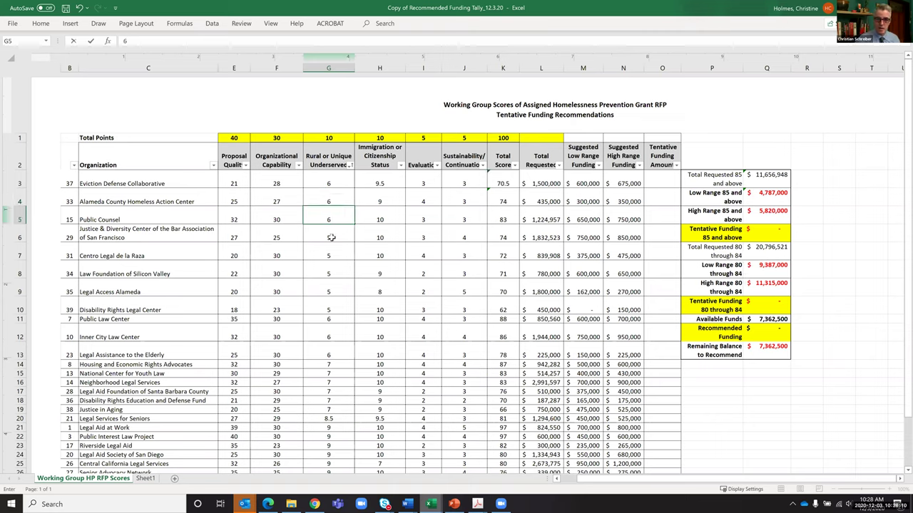
click(330, 239)
text(5)
key(BackSpace)
text(6)
Set the Rural or Unique Underserved scores in rows 7 to 10, Centro Legal de la Raza through Disability Rights Legal Center, to 6
click(332, 255)
text(6)
click(332, 273)
text(6)
click(332, 292)
text(6)
click(335, 309)
text(6)
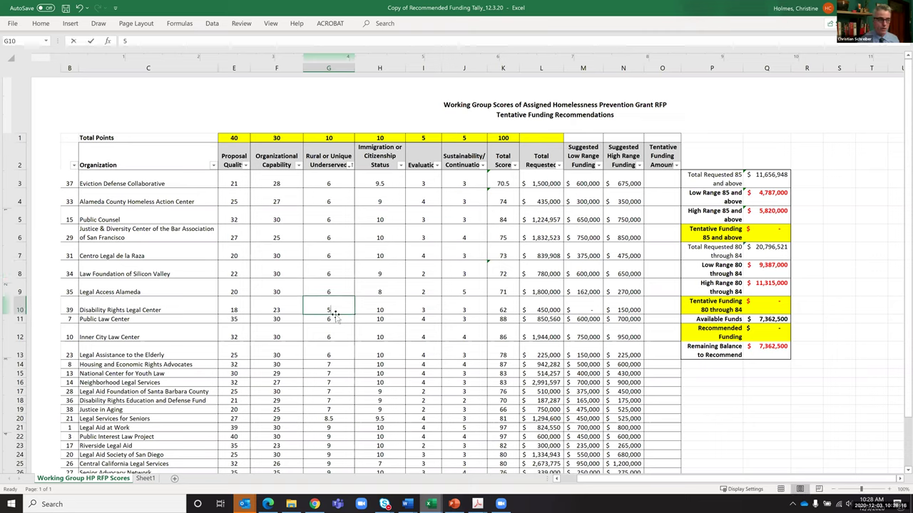
click(334, 317)
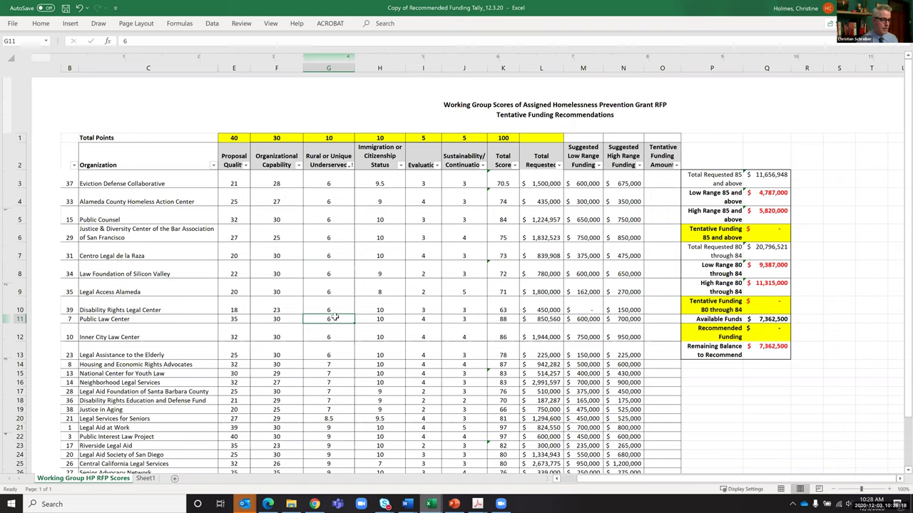
Sort the organization table by the Organizational Capability score from smallest to largest
click(299, 166)
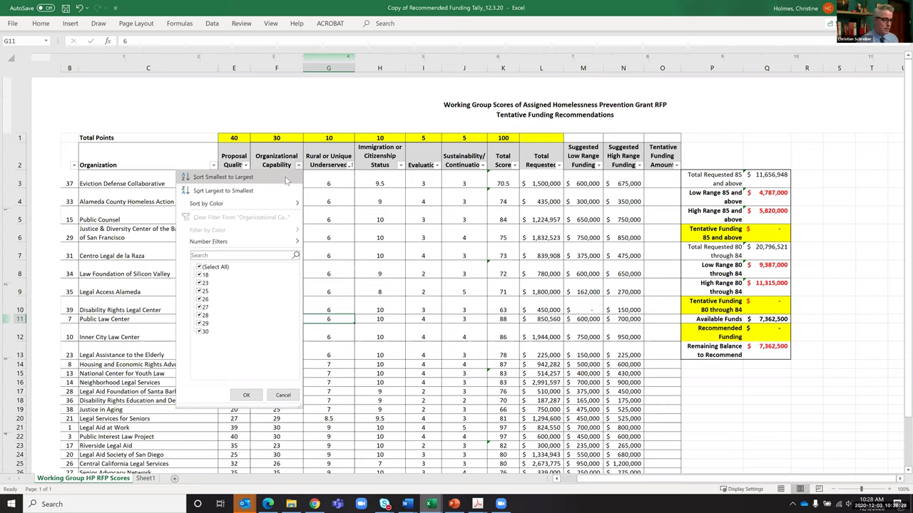
click(286, 179)
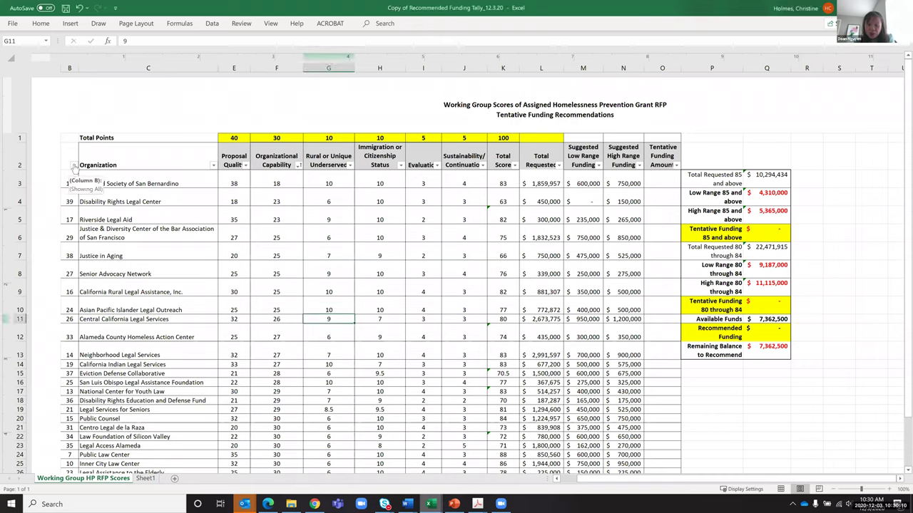
click(246, 166)
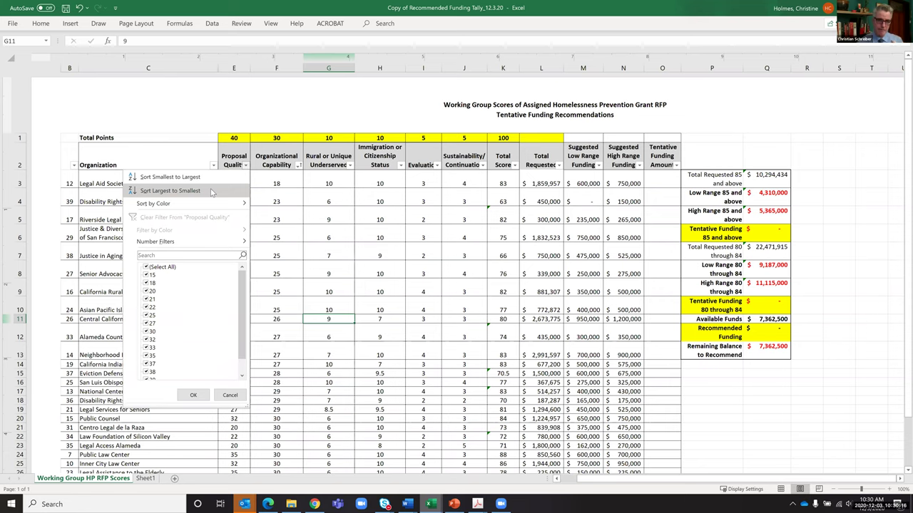
key(Escape)
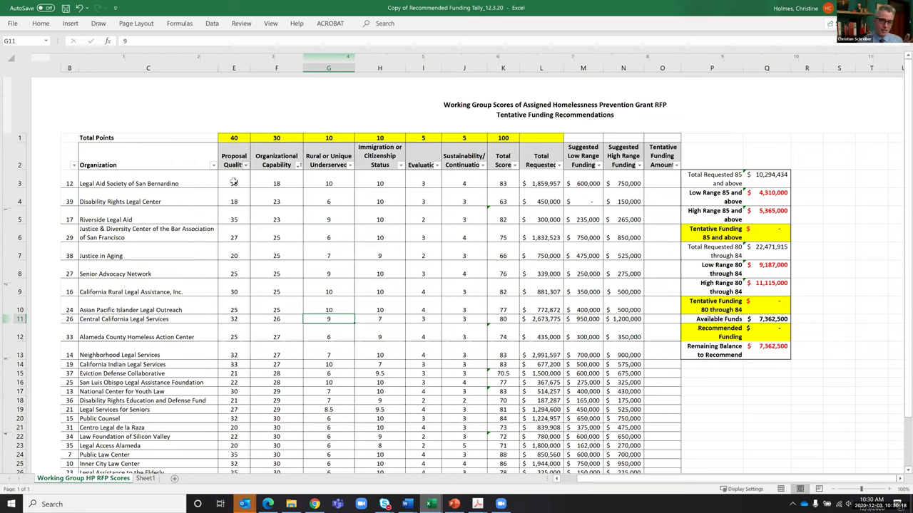
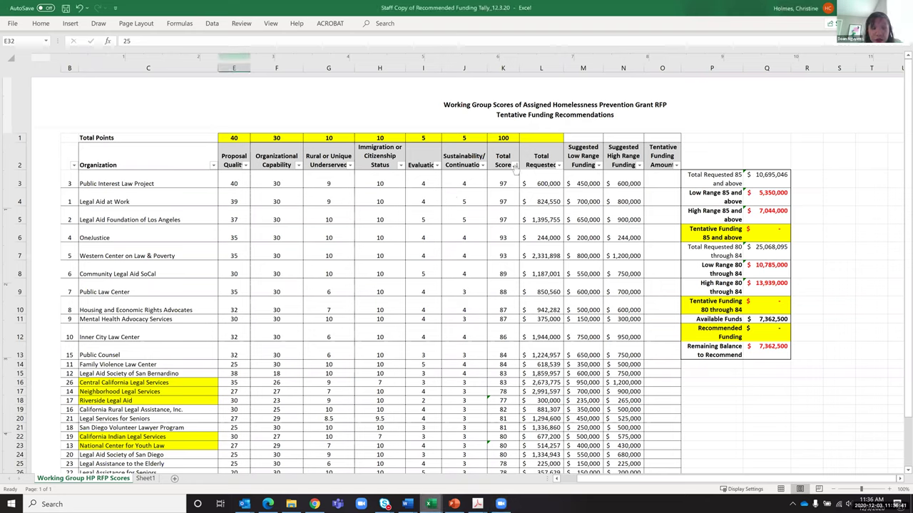
Sort the organization table by Total Score from largest to smallest
click(514, 166)
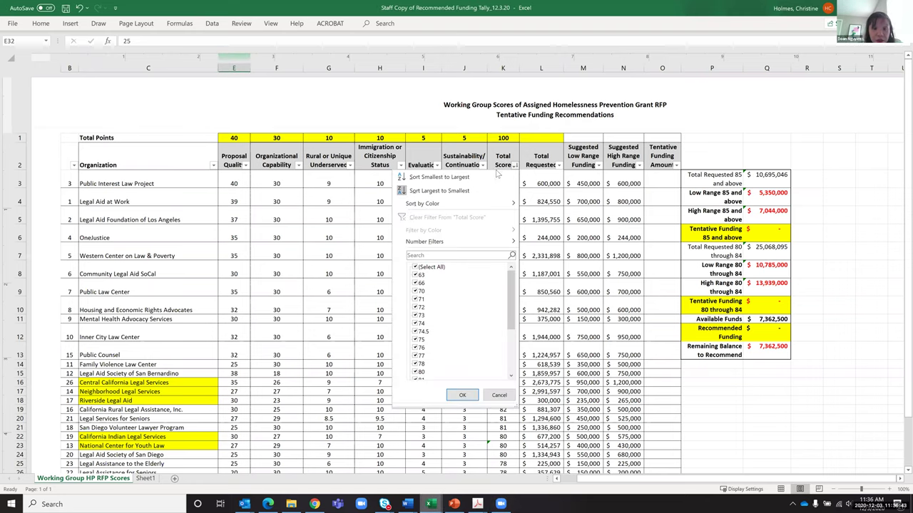
click(475, 191)
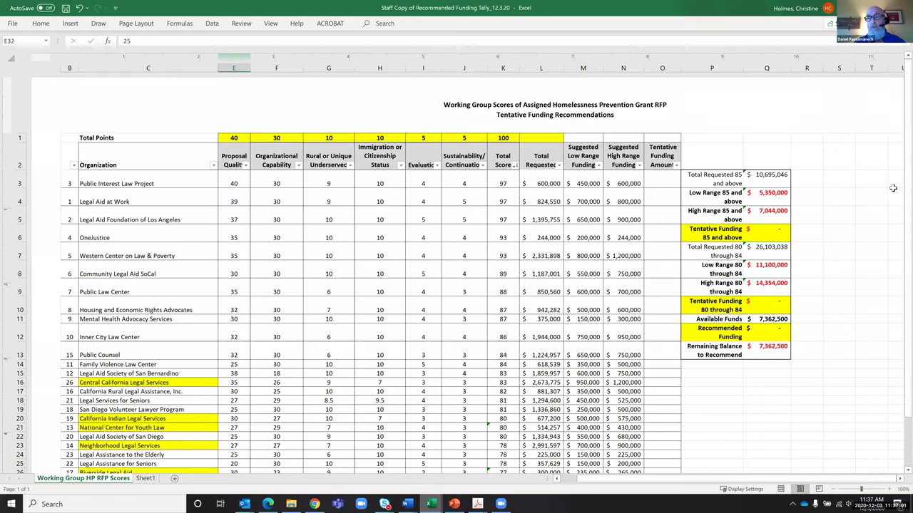
drag(899, 195, 900, 199)
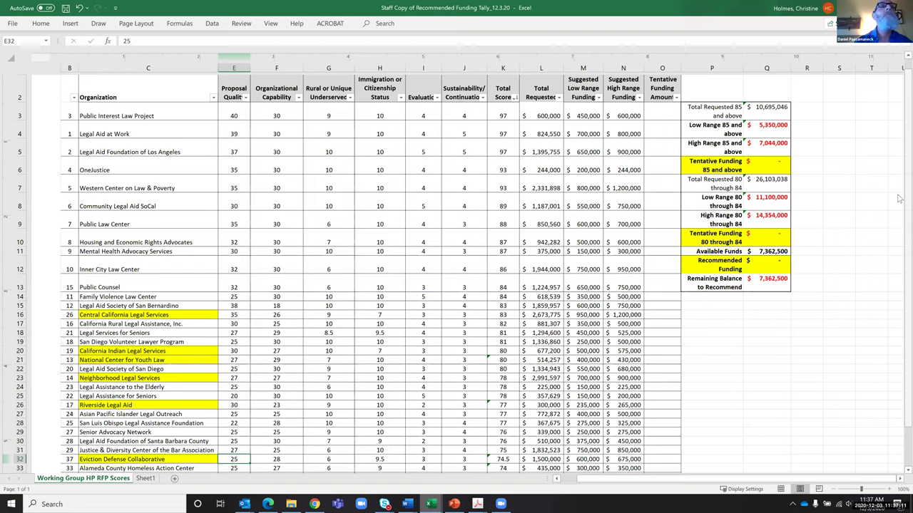
scroll(899, 192, up, 1)
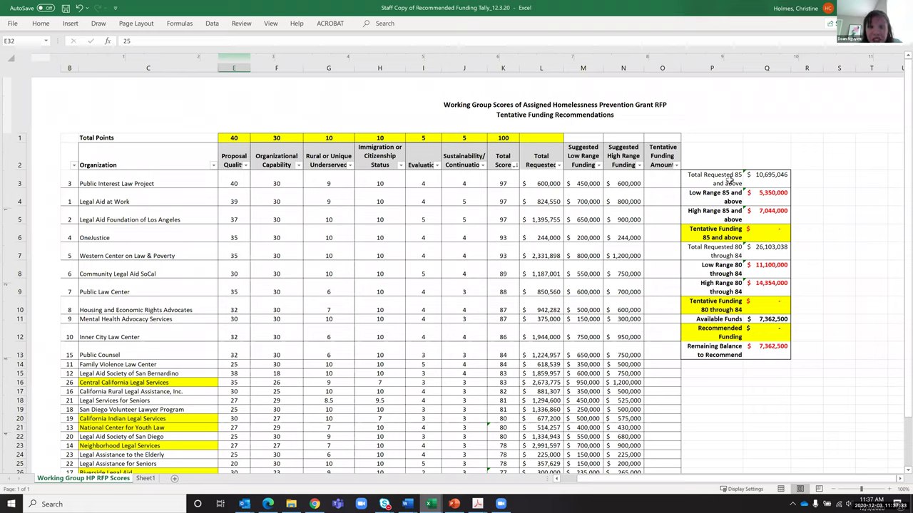
Examine the summary formulas for the total requested and low range at 85 and above, and the total requested for 80 through 84
click(726, 180)
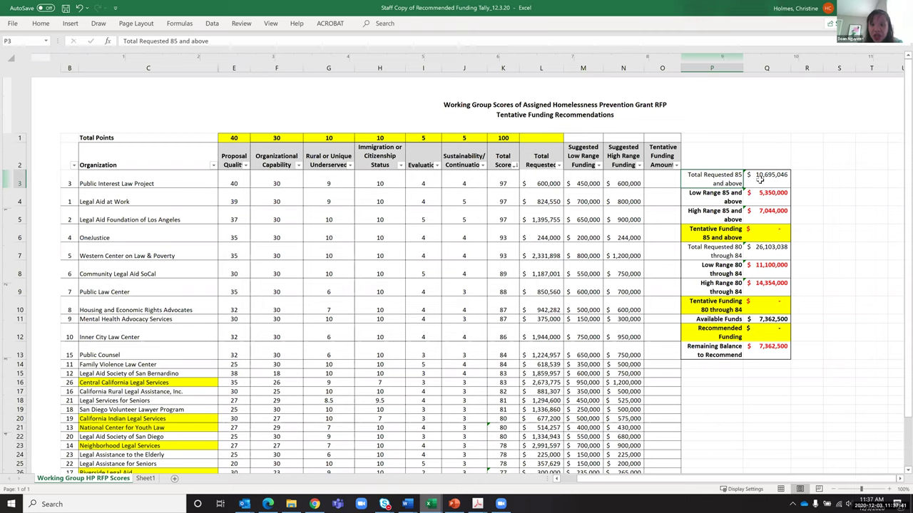
click(759, 179)
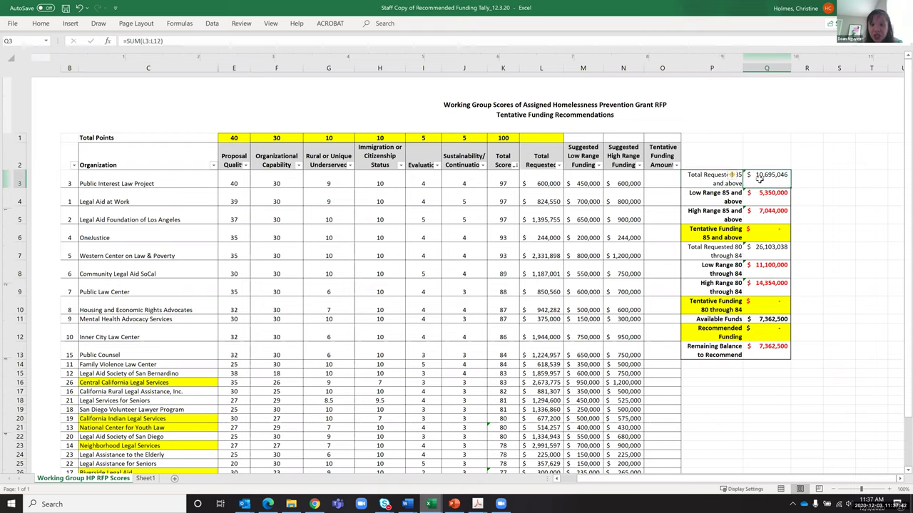
click(713, 178)
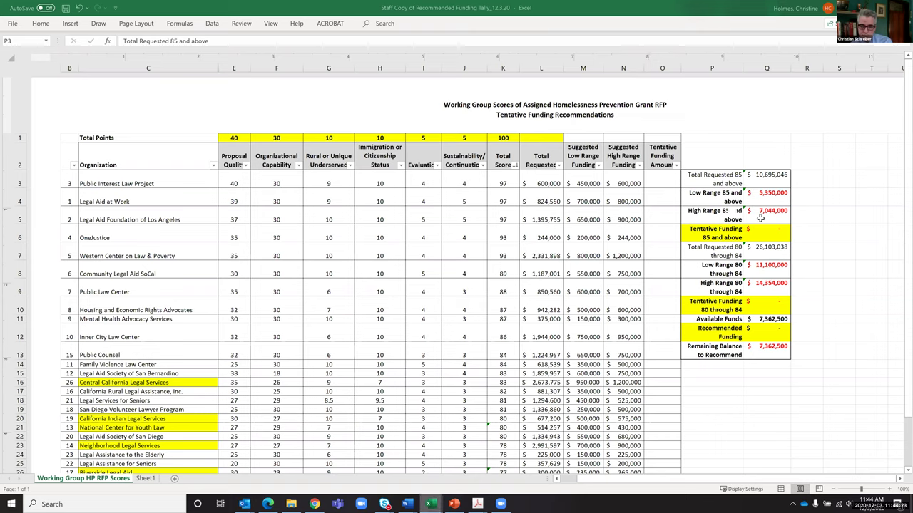
click(819, 220)
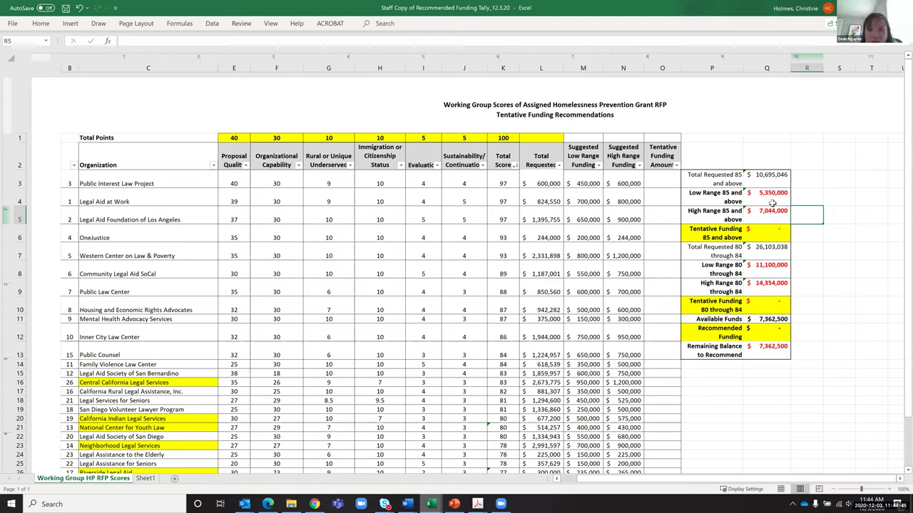
click(773, 200)
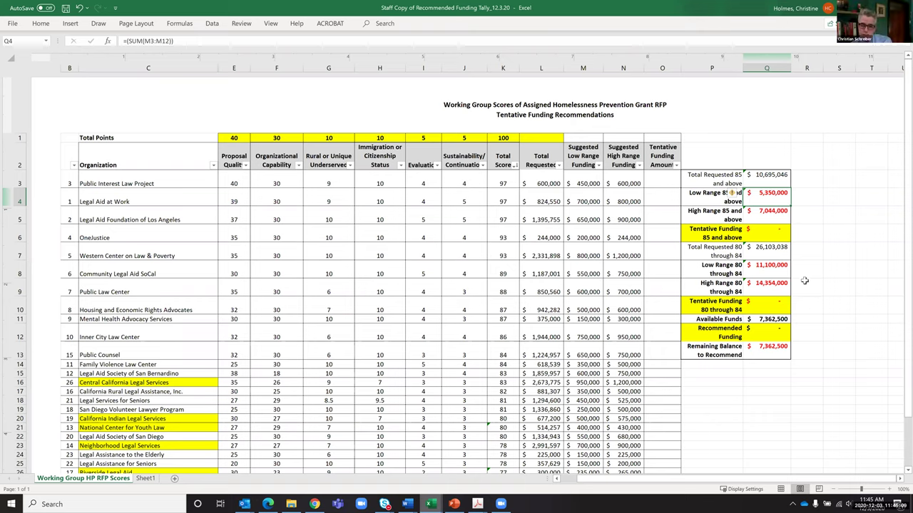
click(722, 251)
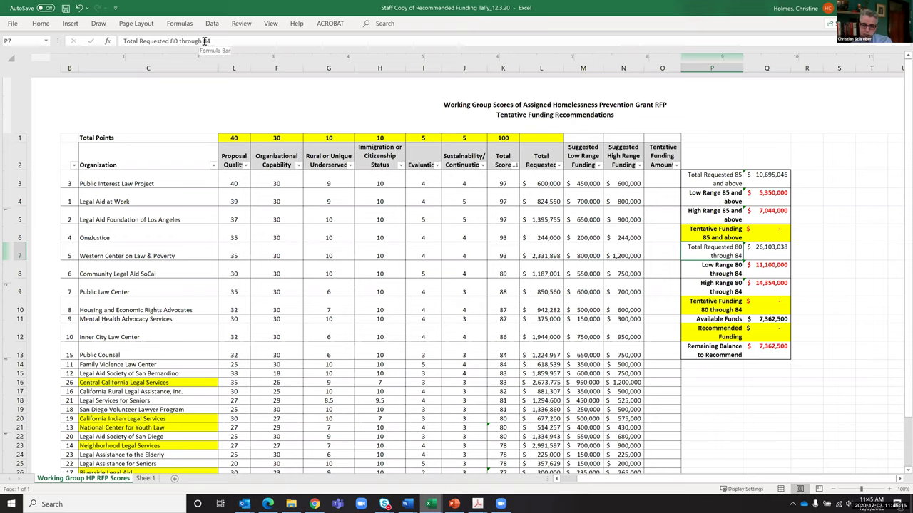
click(769, 250)
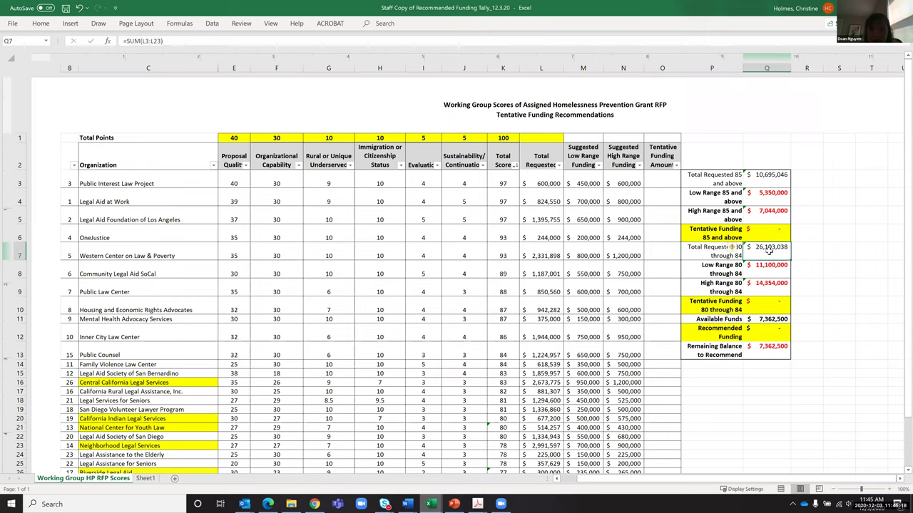
Change the Low Range 80 through 84 formula in Q8 to =SUM(M3:M15)
click(773, 268)
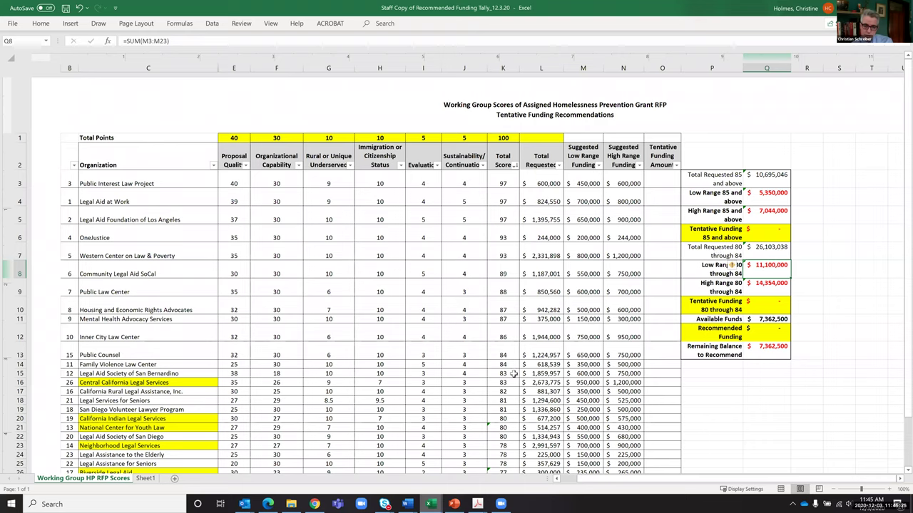
click(166, 41)
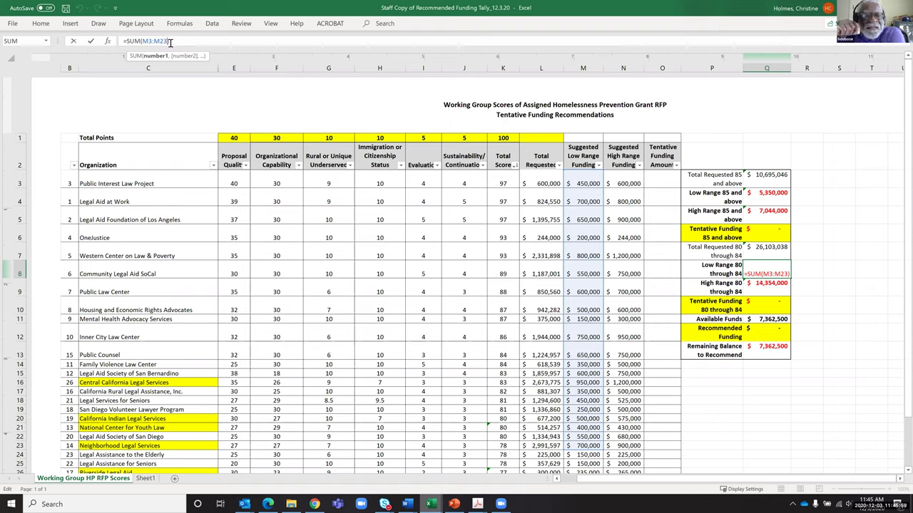
key(BackSpace)
key(BackSpace)
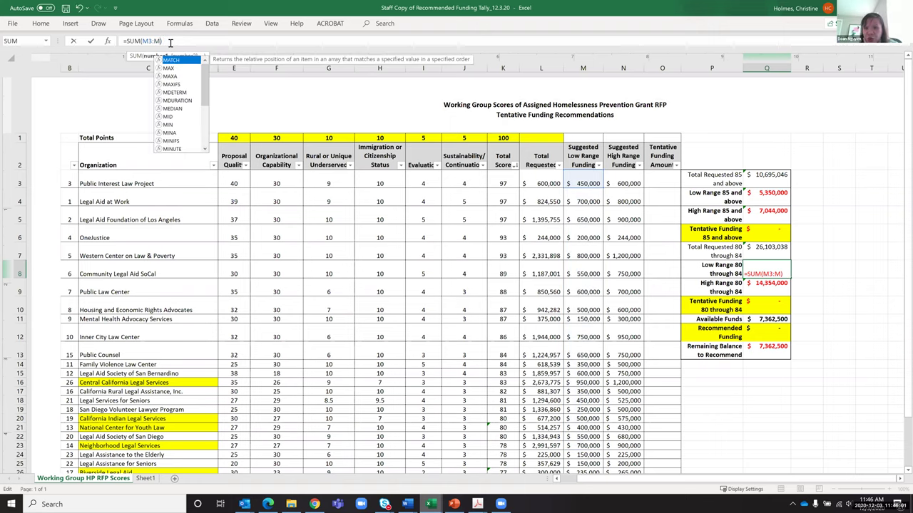
text(15)
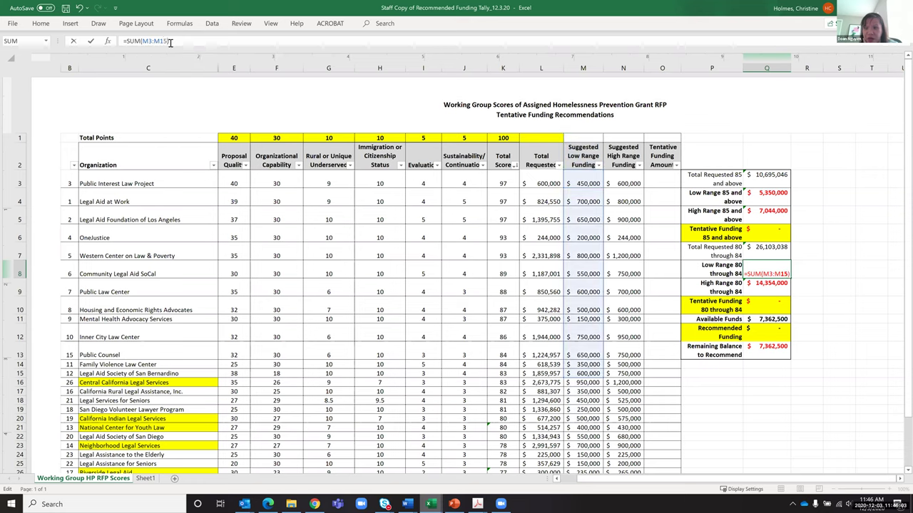
key(Return)
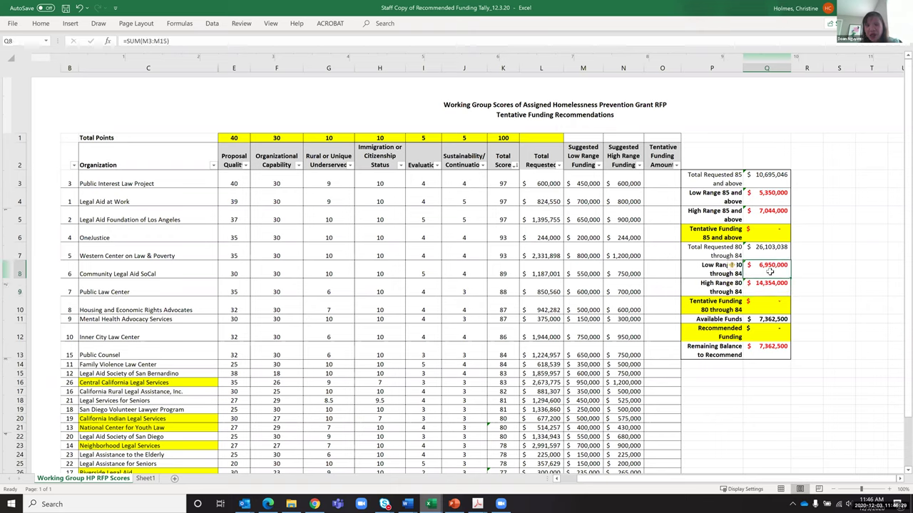
Change the High Range 80 through 84 formula in Q9 to =SUM(N3:N15)
click(769, 288)
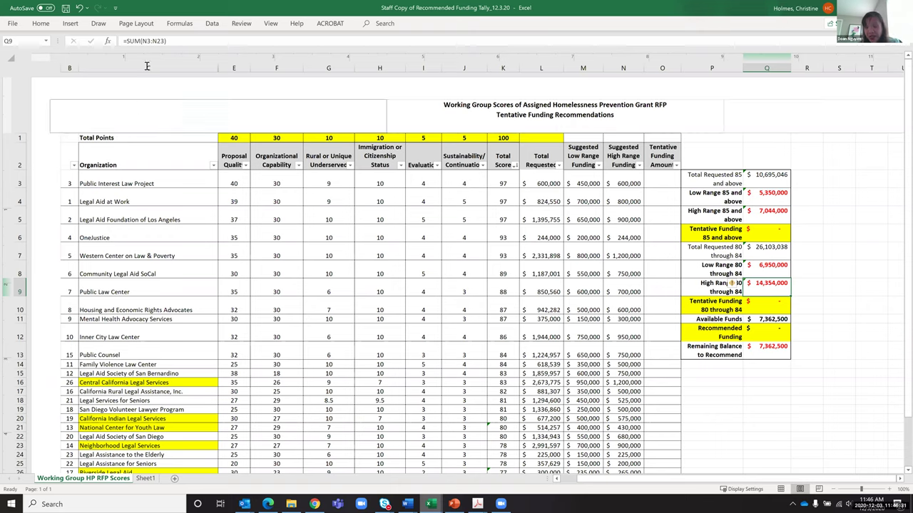
click(164, 40)
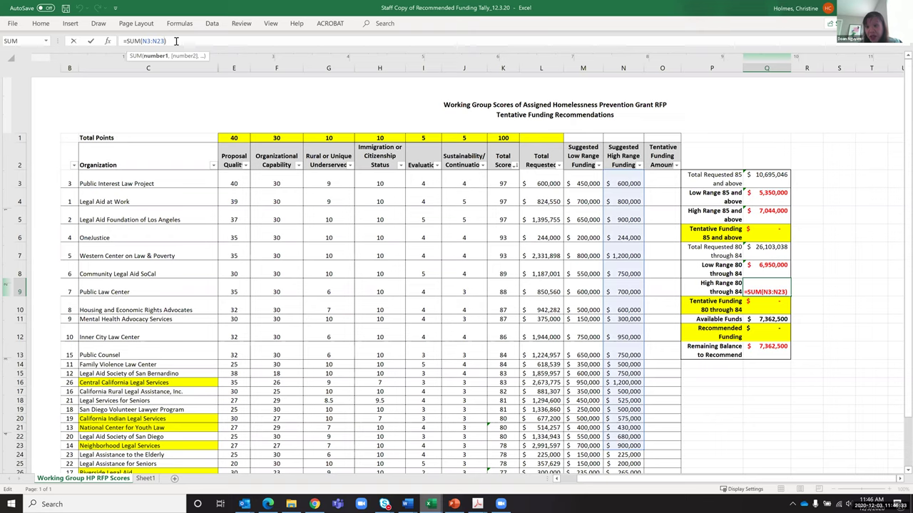
key(BackSpace)
key(BackSpace)
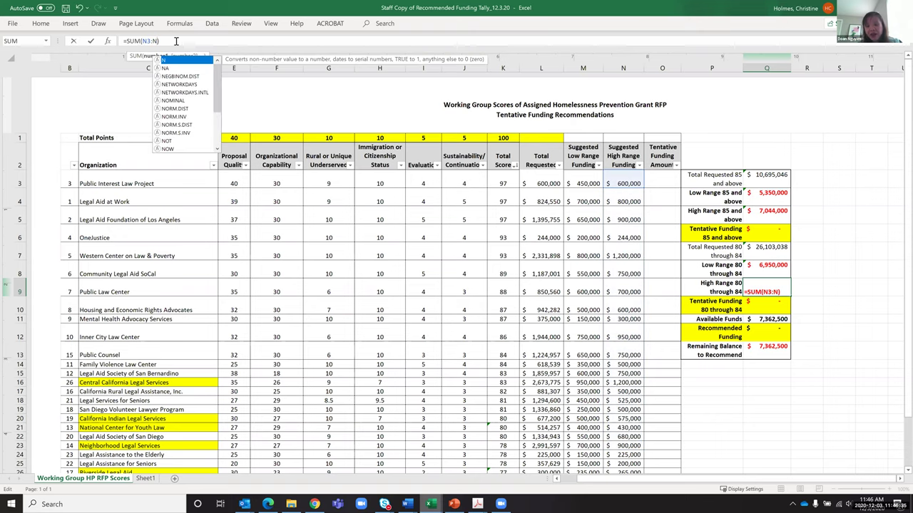
text(15)
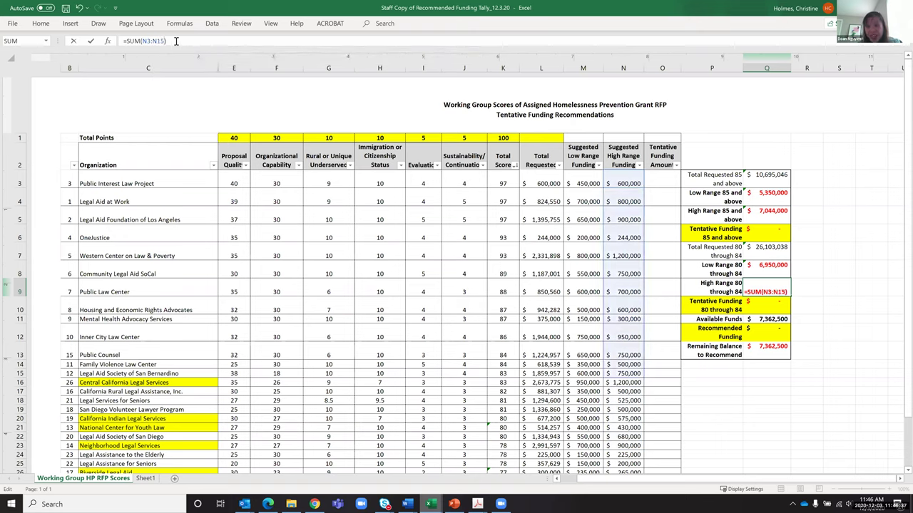
key(Return)
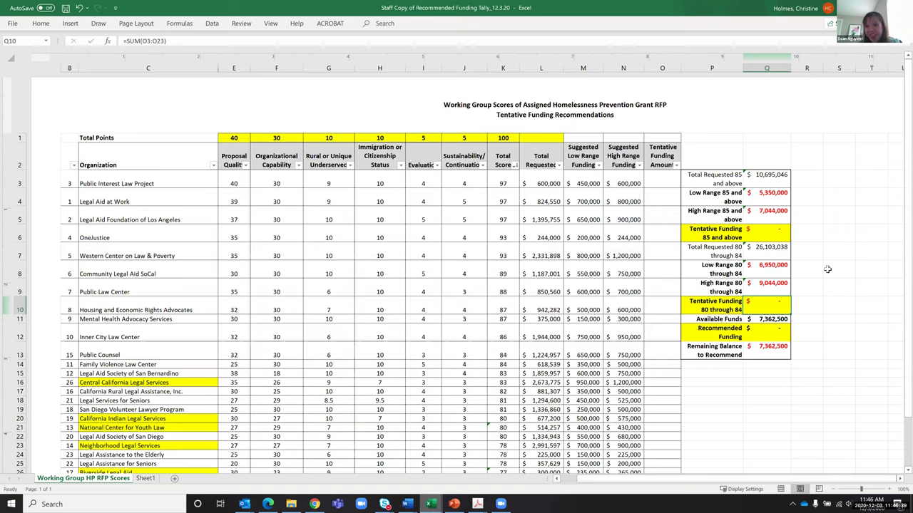
Review the High Range and Low Range 80 through 84 formulas, then select Public Interest Law Project's tentative funding cell, O3
click(767, 290)
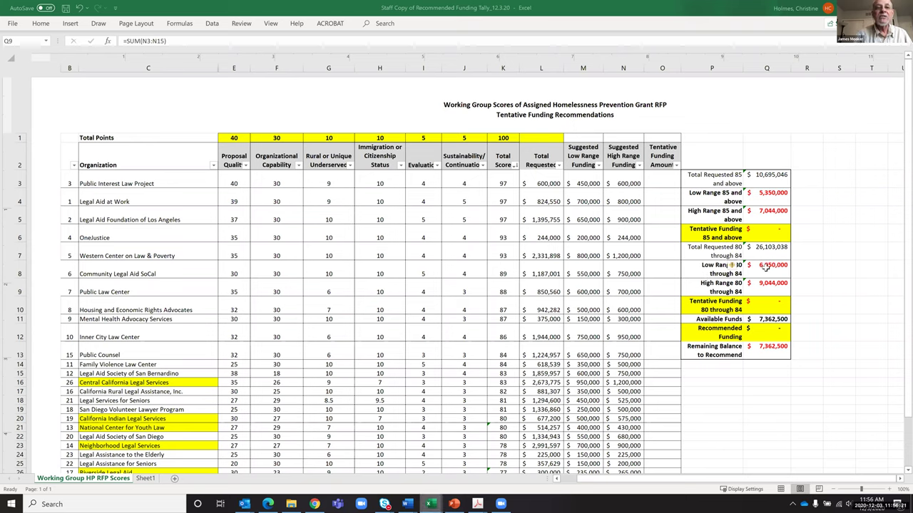
click(765, 268)
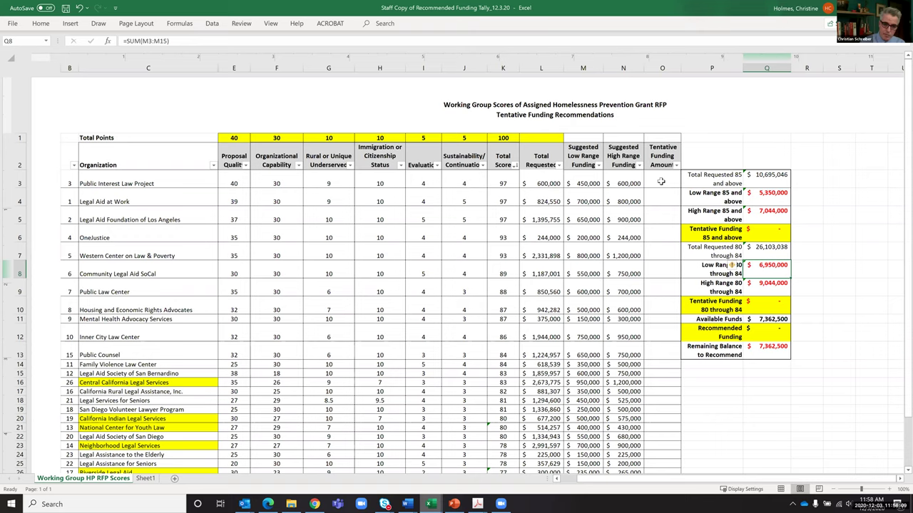
click(661, 182)
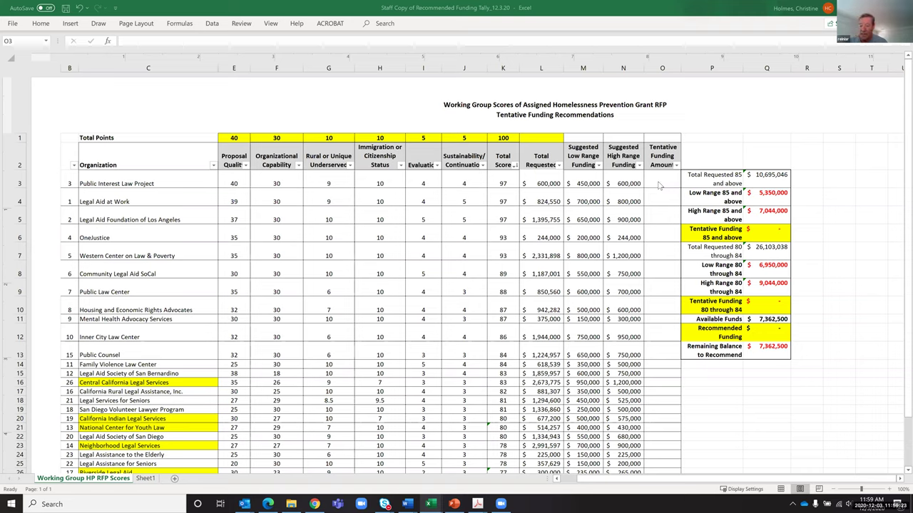
Enter 550,000 as the tentative funding amount for Public Interest Law Project in O3
click(657, 182)
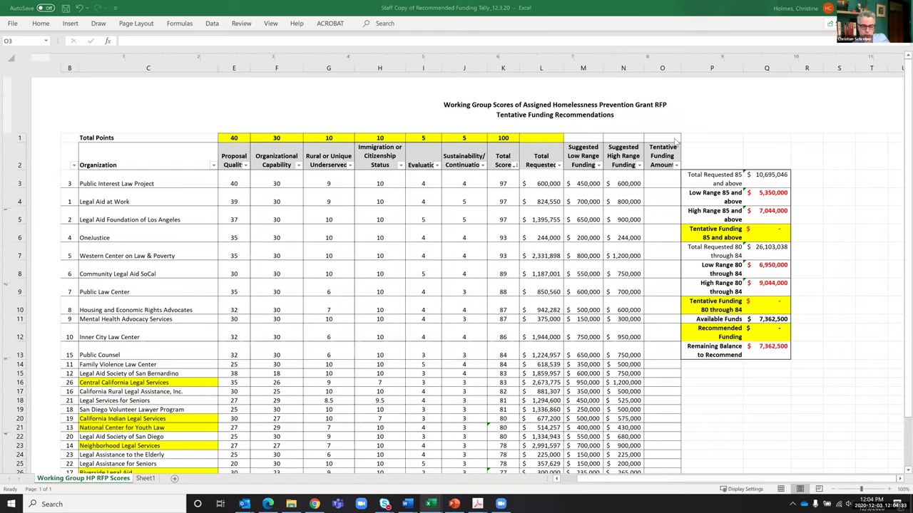
click(654, 182)
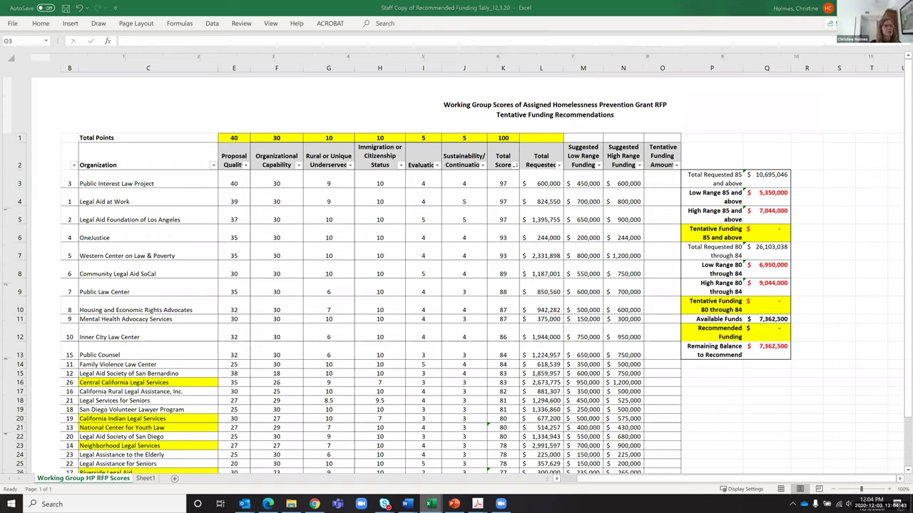
click(664, 182)
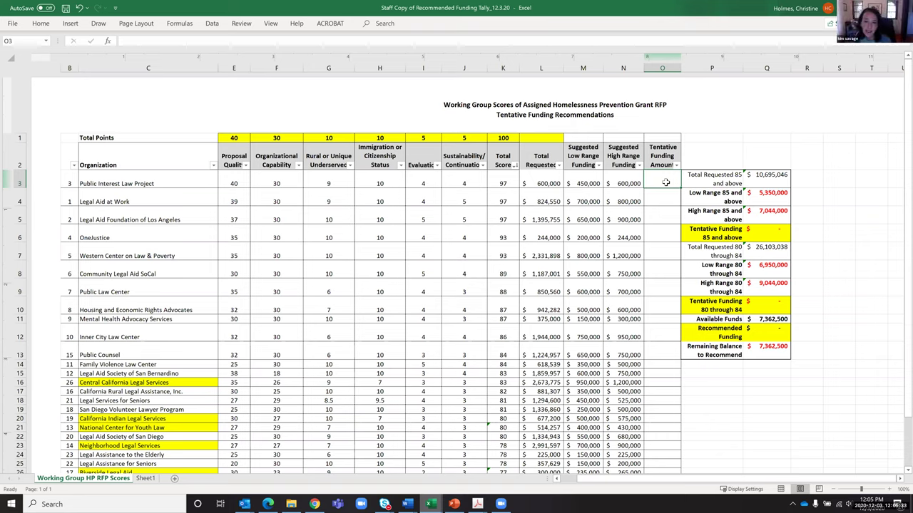
text(5)
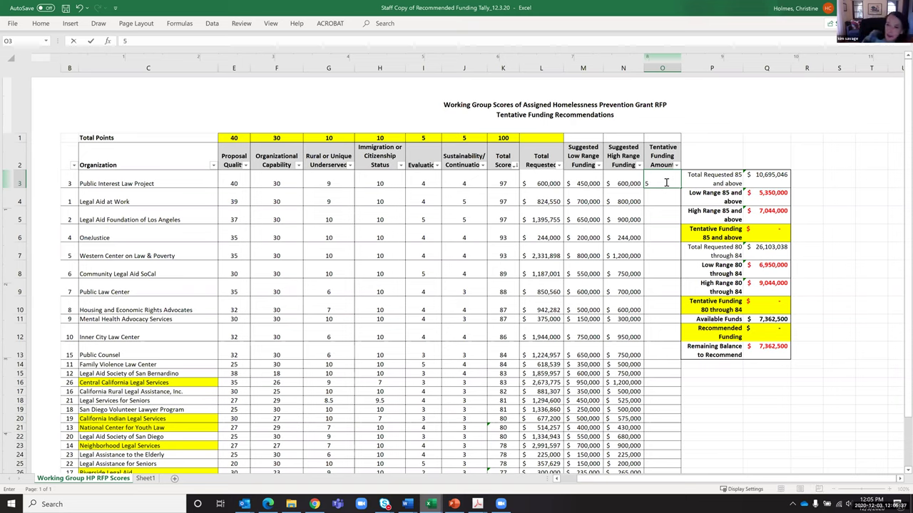
text(50)
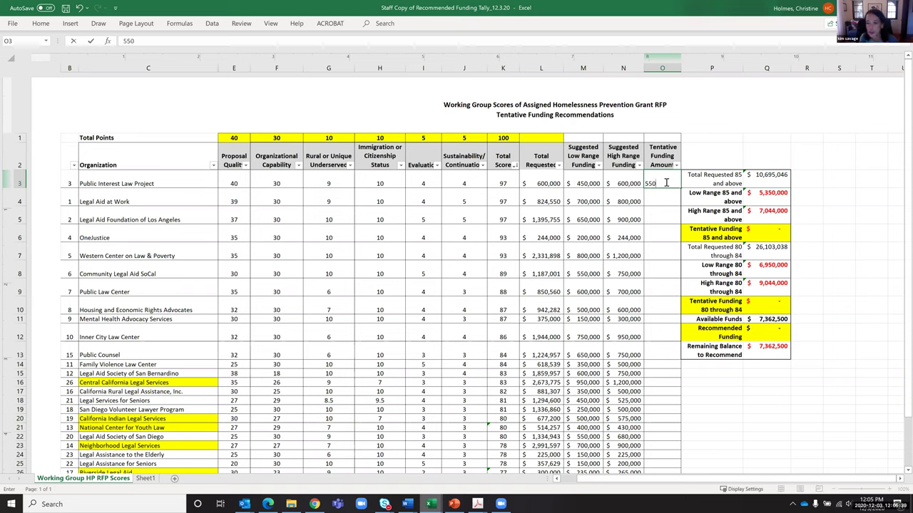
text(,)
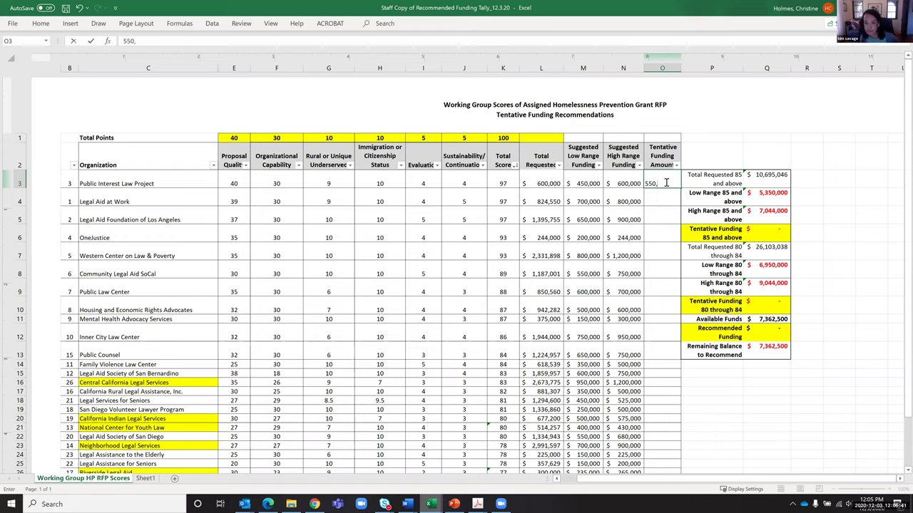
text(000)
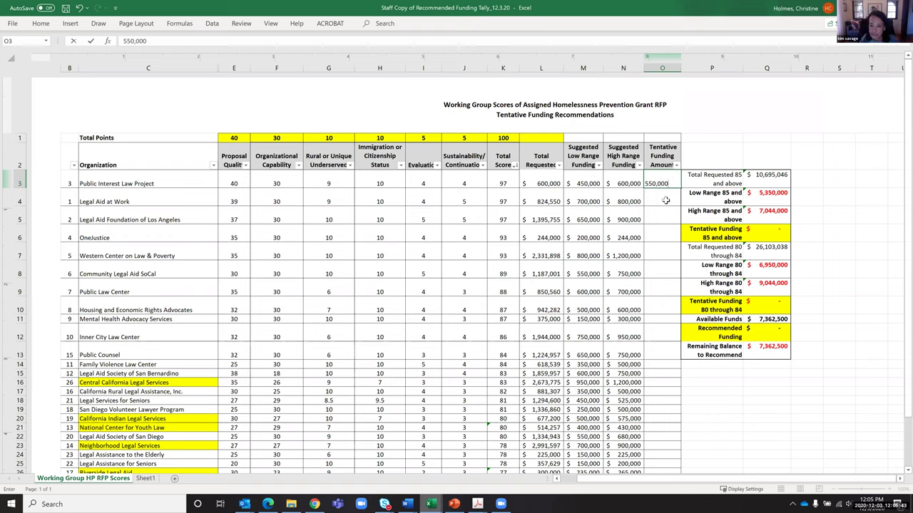
key(Return)
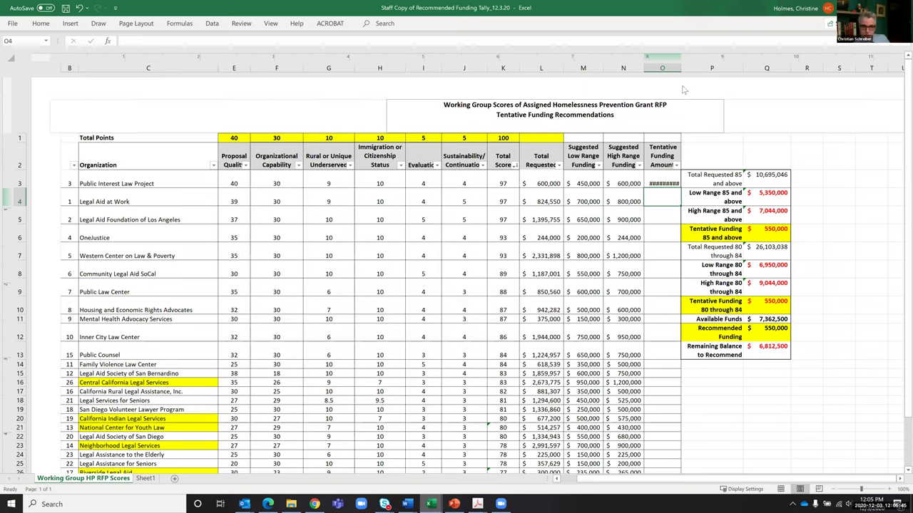
Widen the Tentative Funding Amount column slightly and format the whole column to show dollar amounts without decimal places
drag(683, 67, 689, 67)
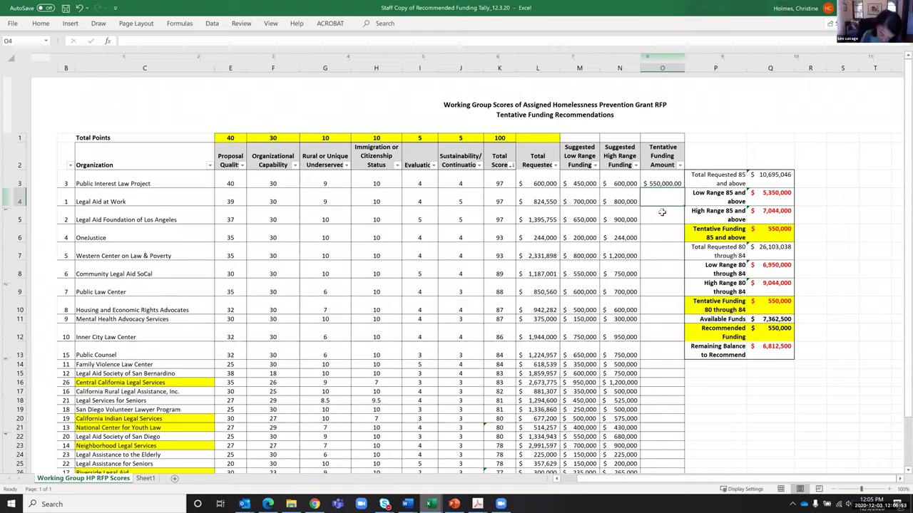
click(661, 67)
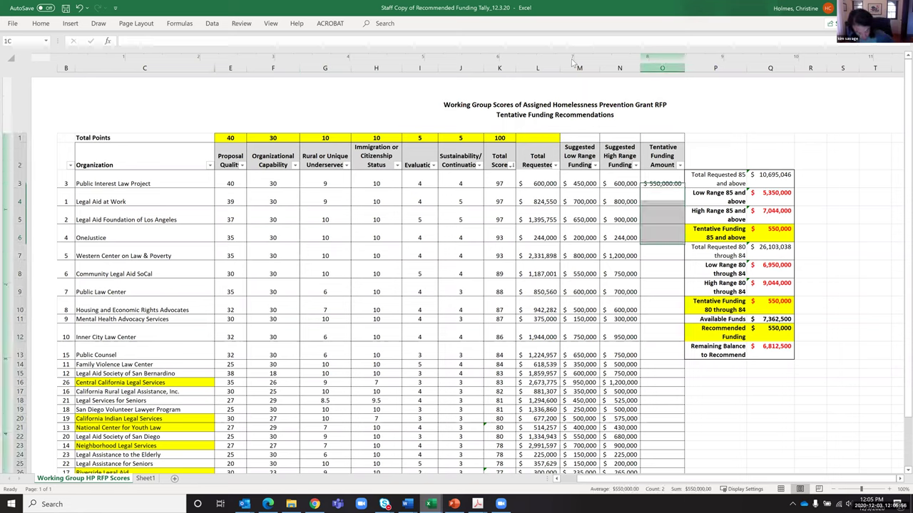
click(46, 25)
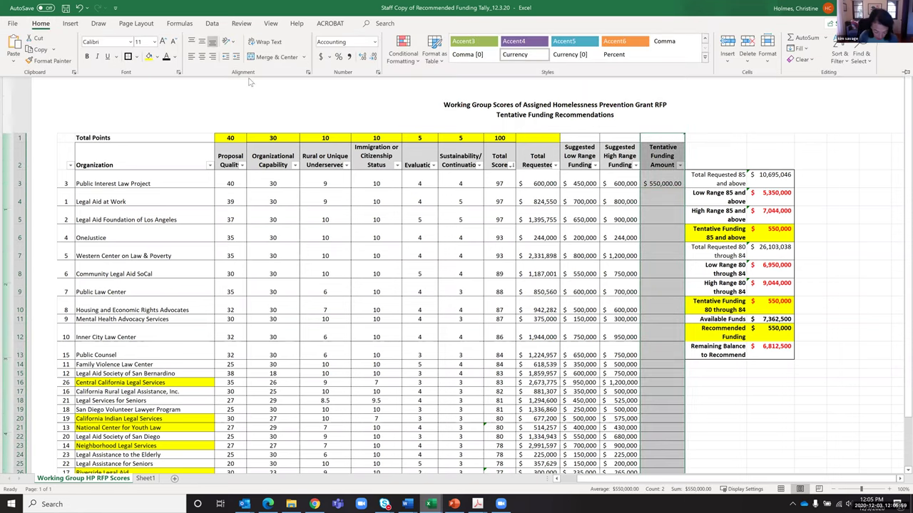
click(374, 57)
click(373, 57)
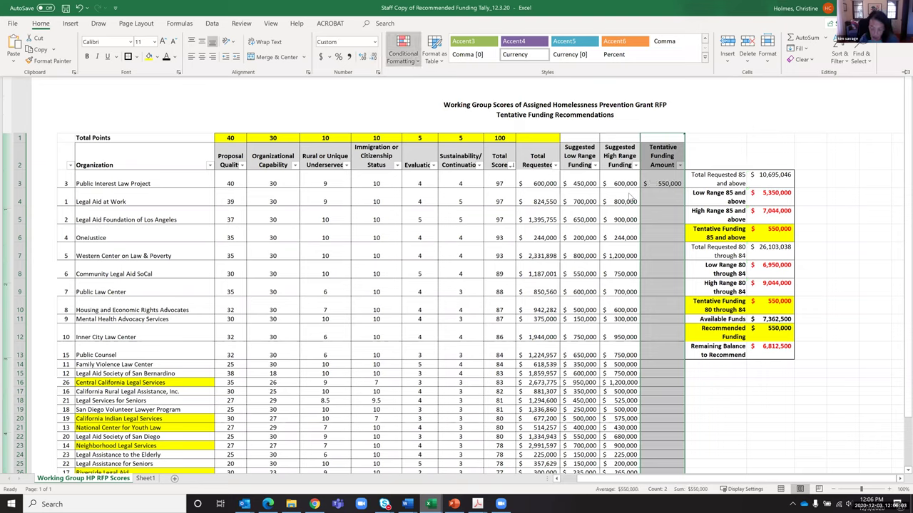
key(Escape)
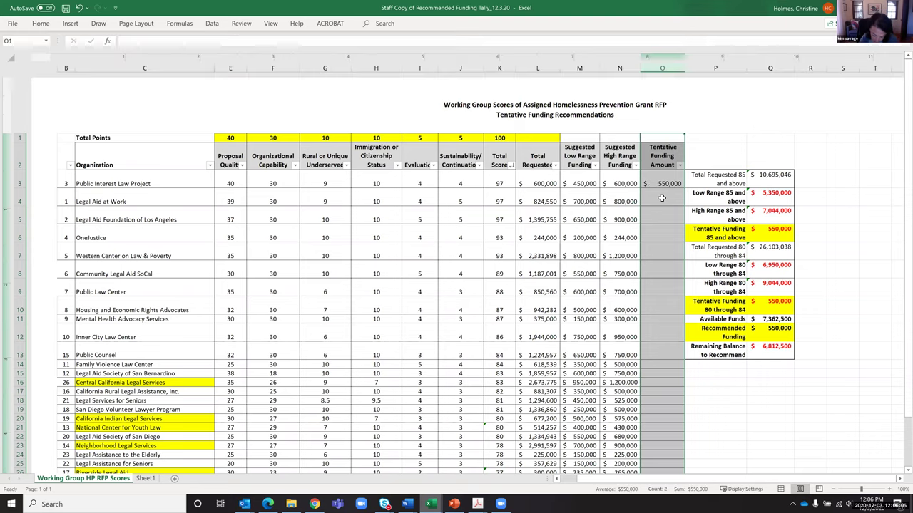
Enter 700,000 as the tentative funding amount for Legal Aid at Work in O4
click(662, 198)
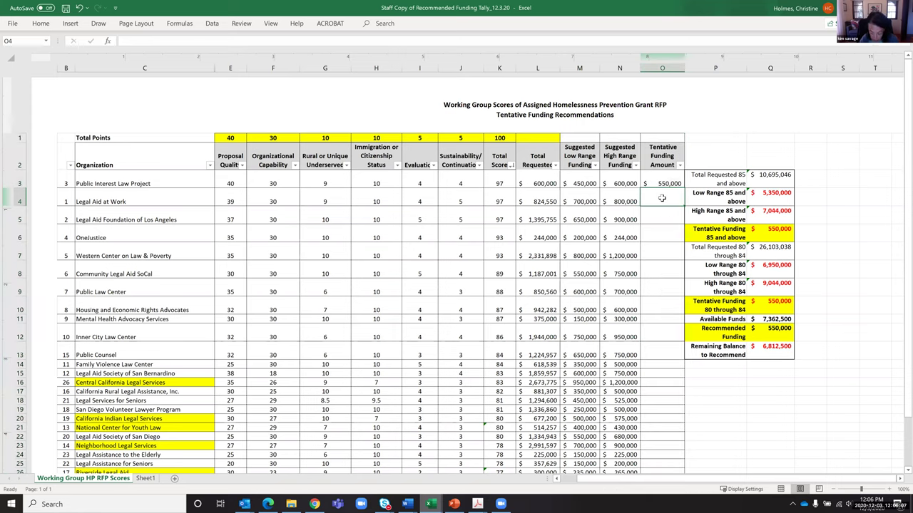
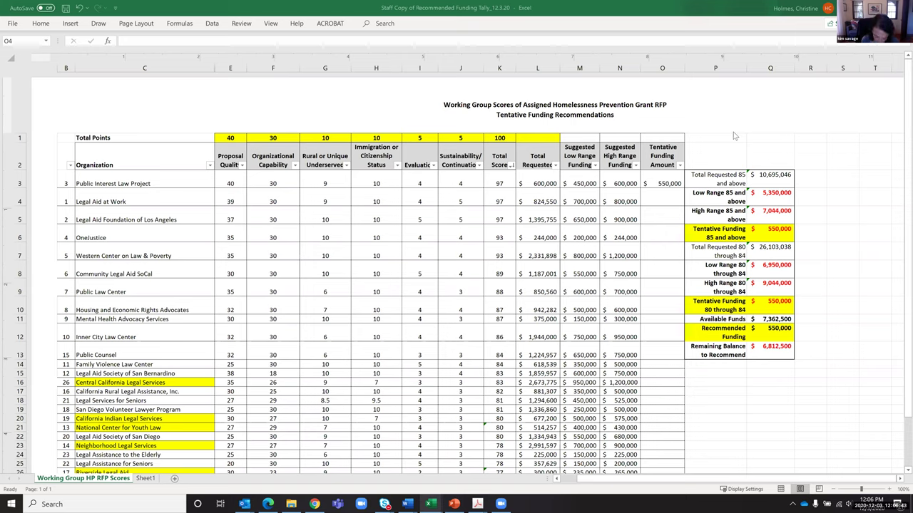
click(659, 199)
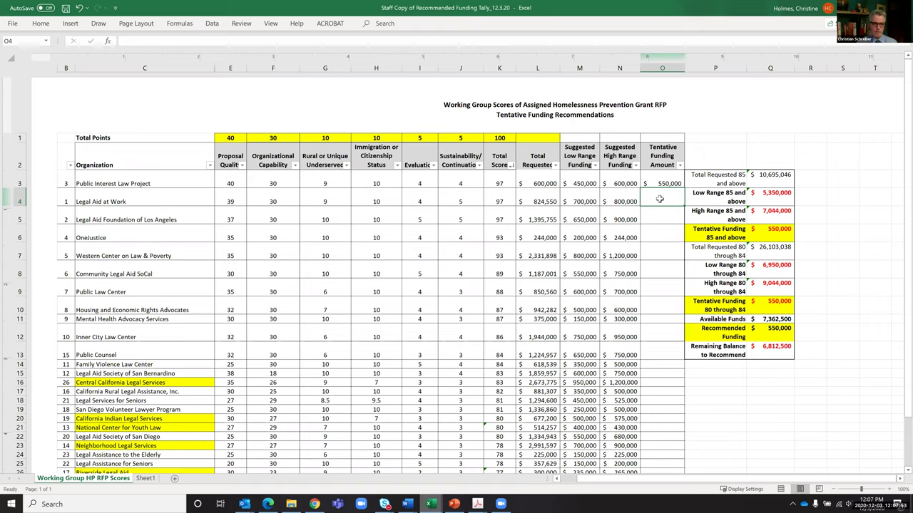
text(700)
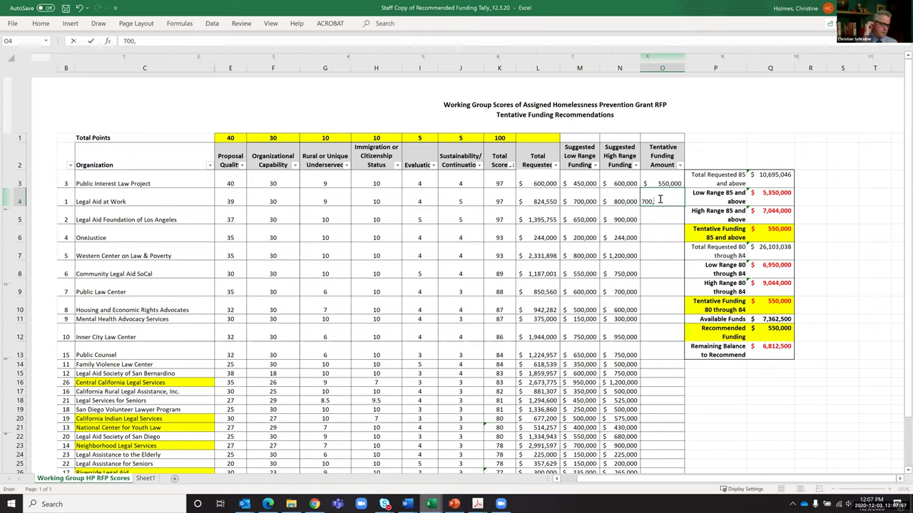
text(,000)
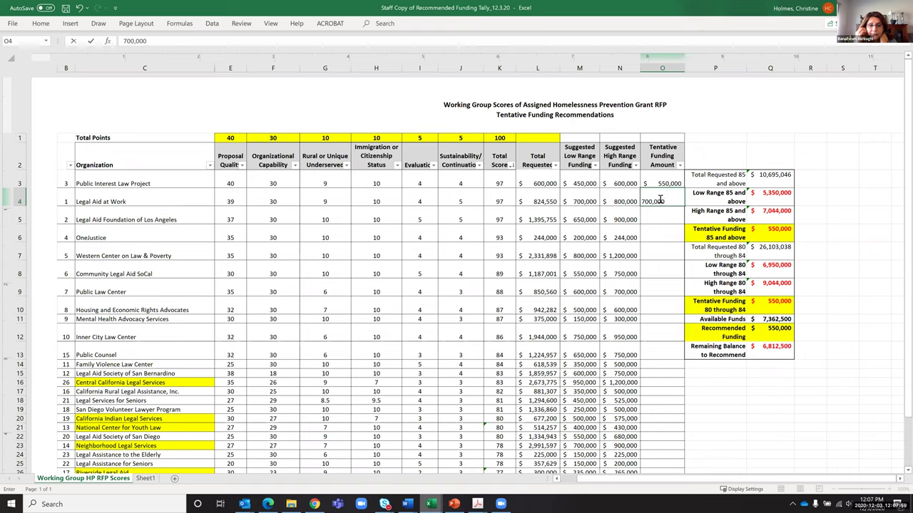
key(Return)
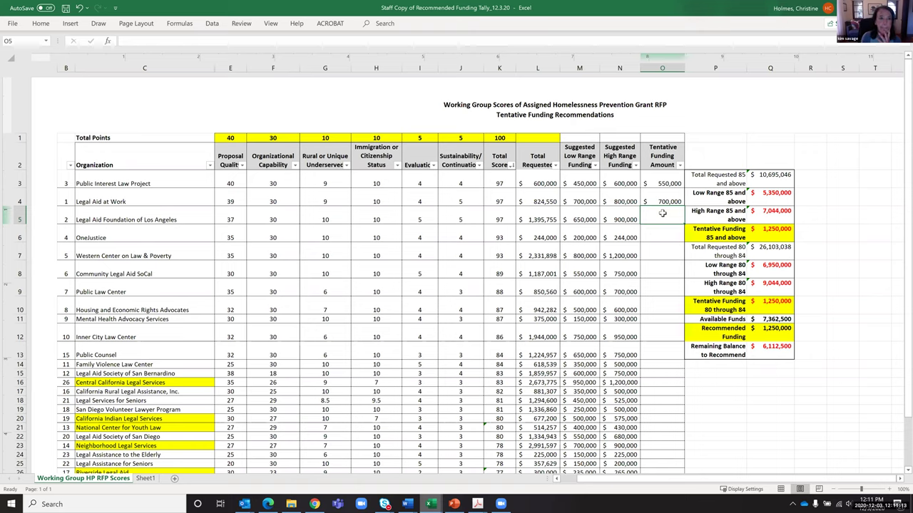
Enter 650,000 as the tentative funding amount for Legal Aid Foundation of Los Angeles in O5
text(650)
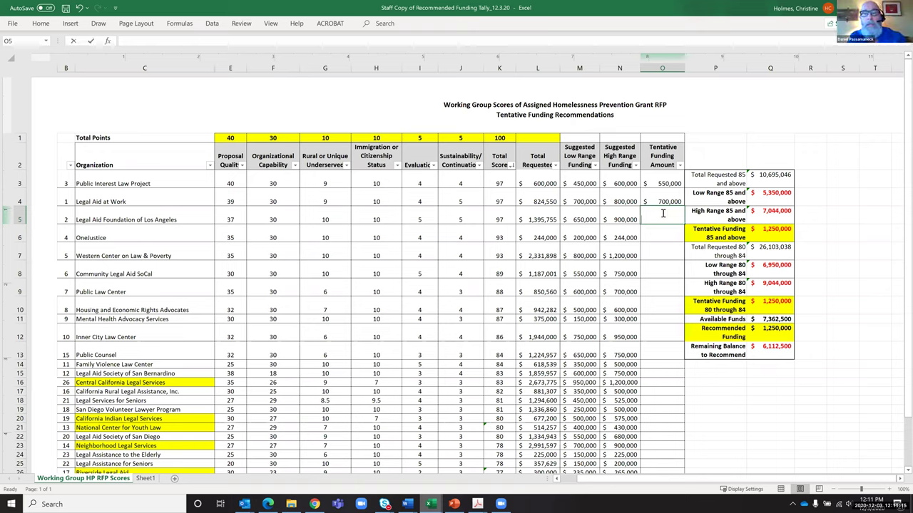
text(,000)
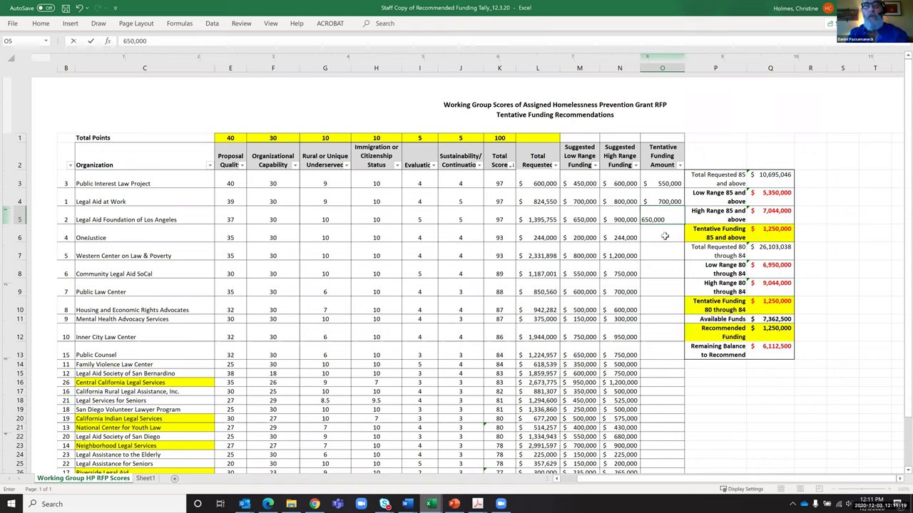
click(664, 236)
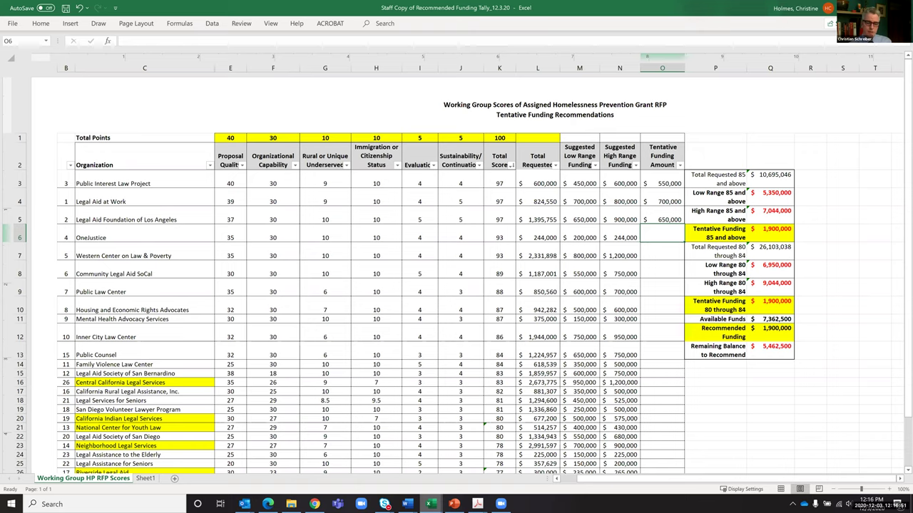
Shade Legal Aid Foundation of Los Angeles' tentative funding cell, O5, with a light orange fill
click(662, 219)
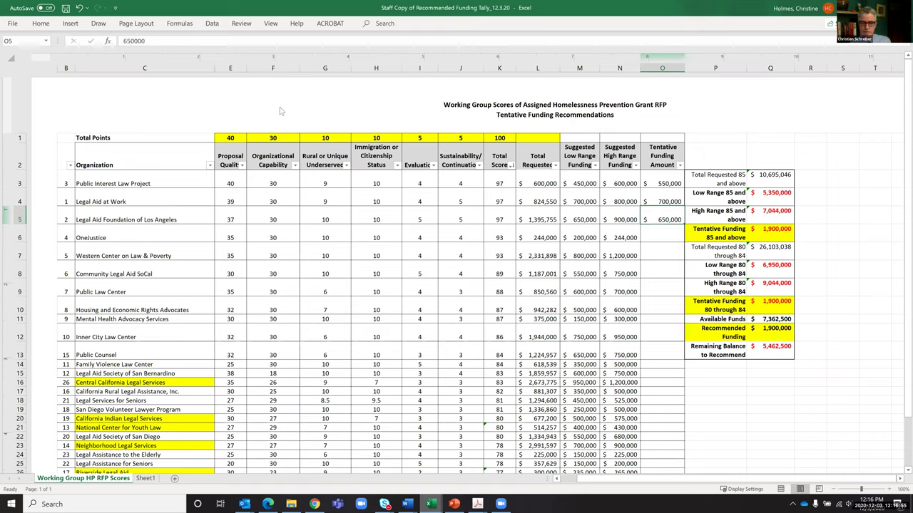
click(42, 24)
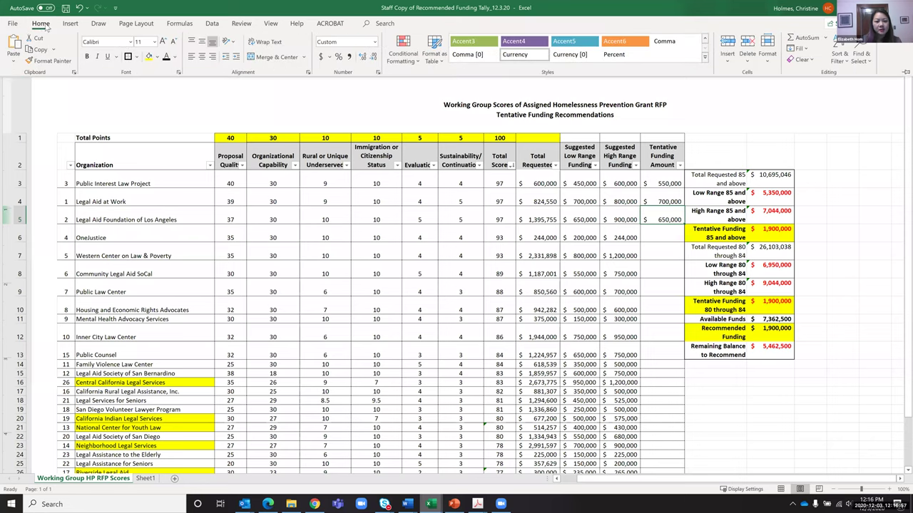
click(157, 58)
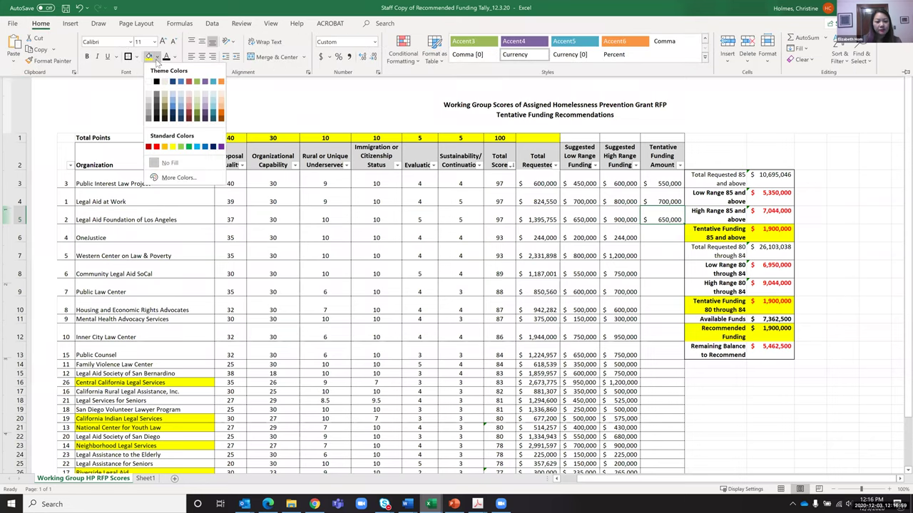
click(221, 95)
Enter 244,000 as the tentative funding amount for OneJustice in O6
click(666, 235)
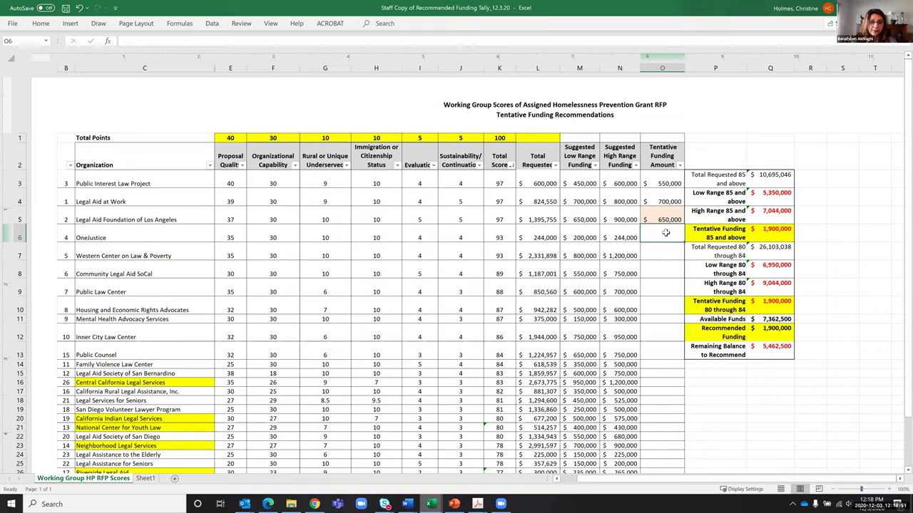
text(2)
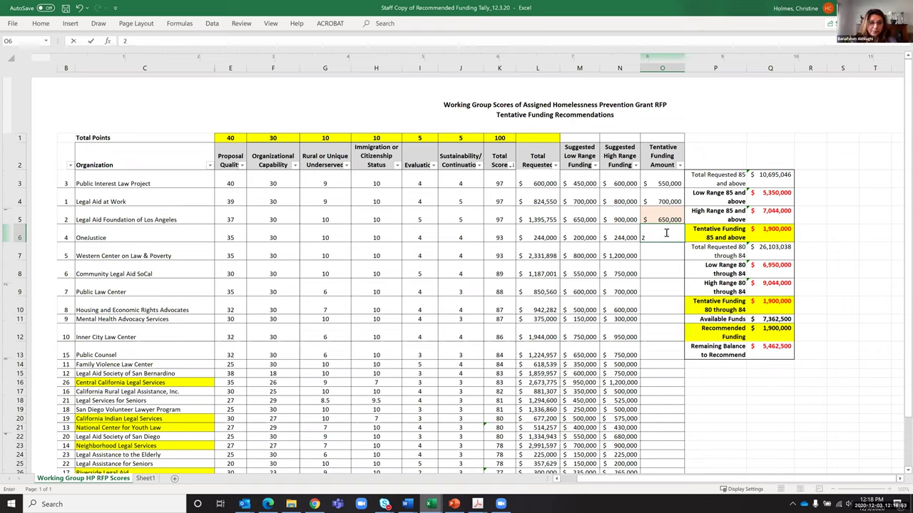
text(44)
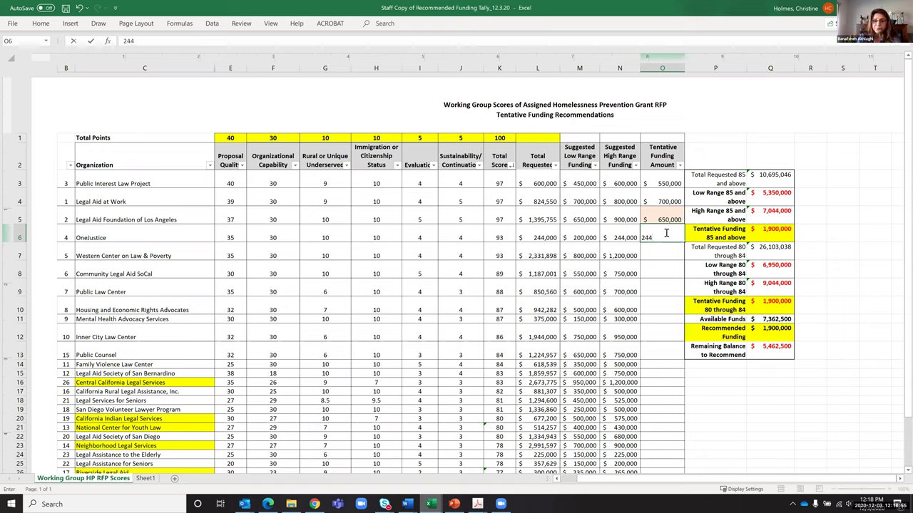
text(,000)
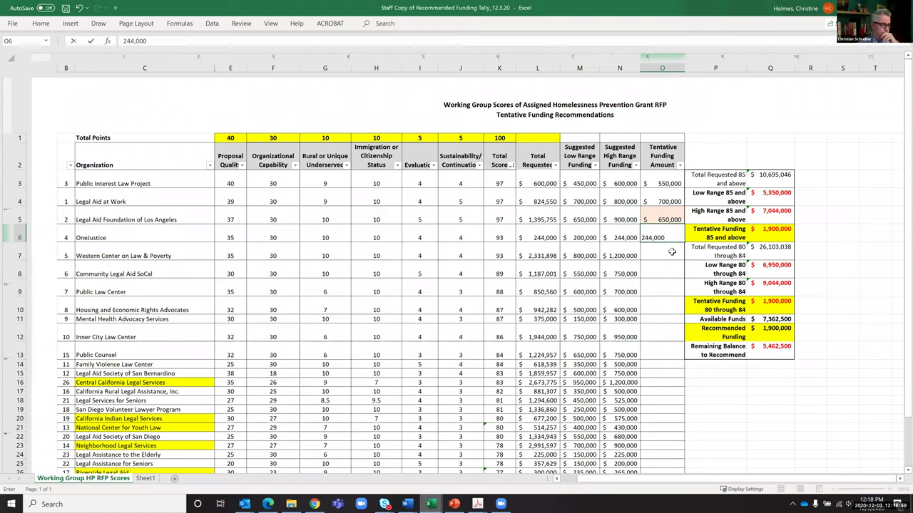
key(Return)
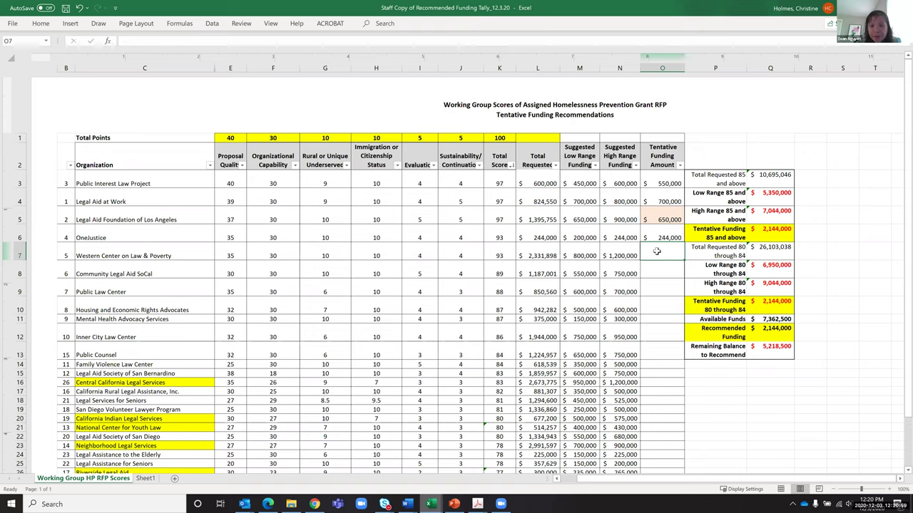
Enter 1,000,000 as the tentative funding amount for Western Center on Law & Poverty in O7
text(1)
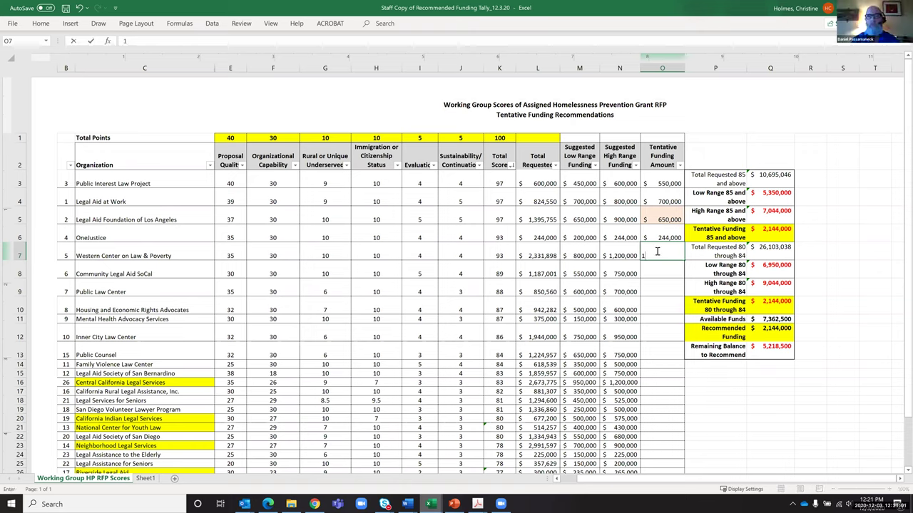
text(,000,000)
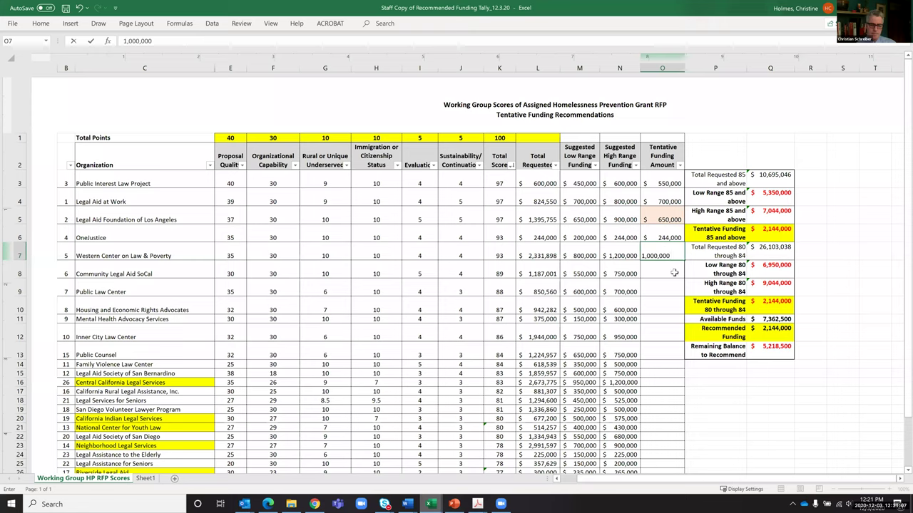
click(673, 270)
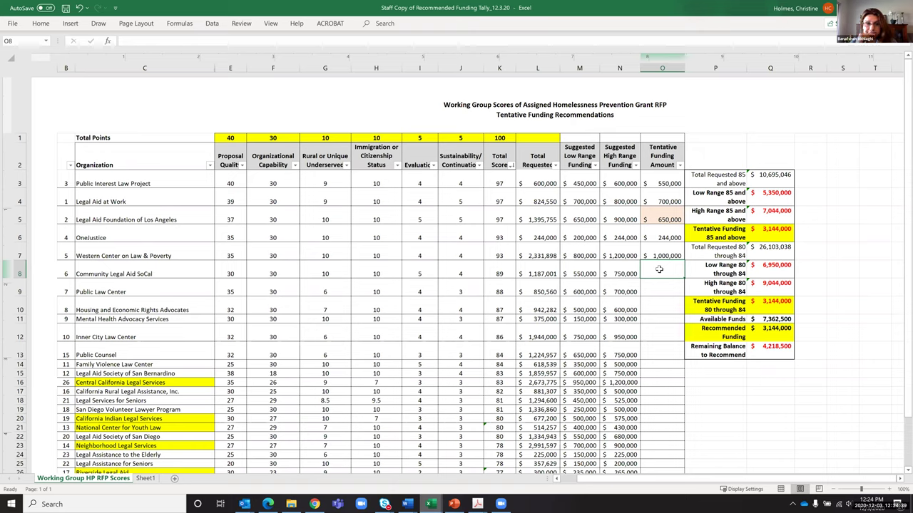
Enter 650,000 as the tentative funding amount for Community Legal Aid SoCal in O8
text(650)
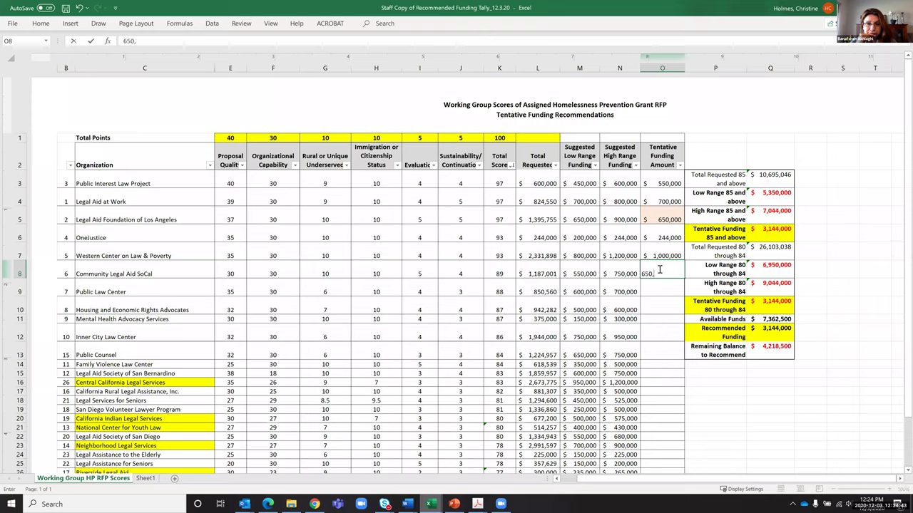
text(,000)
key(Return)
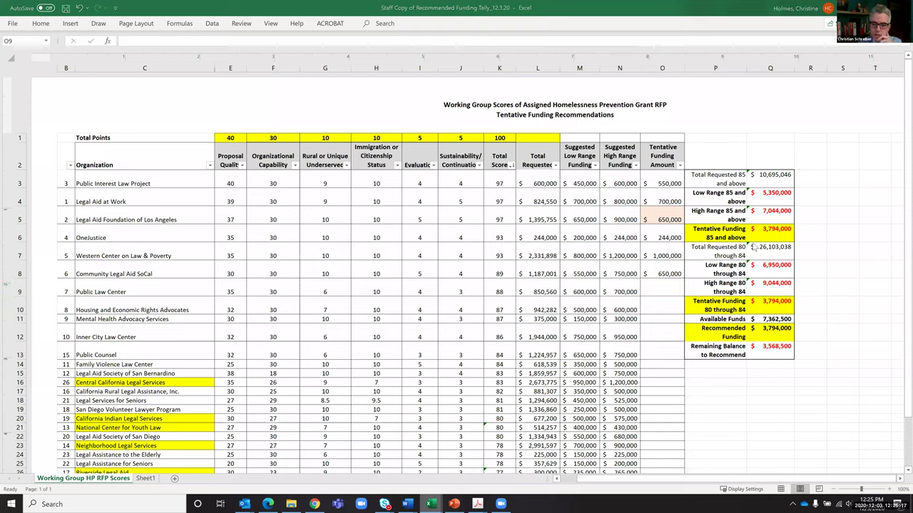
Enter 650,000 as the tentative funding amount for Public Law Center in O9
click(766, 334)
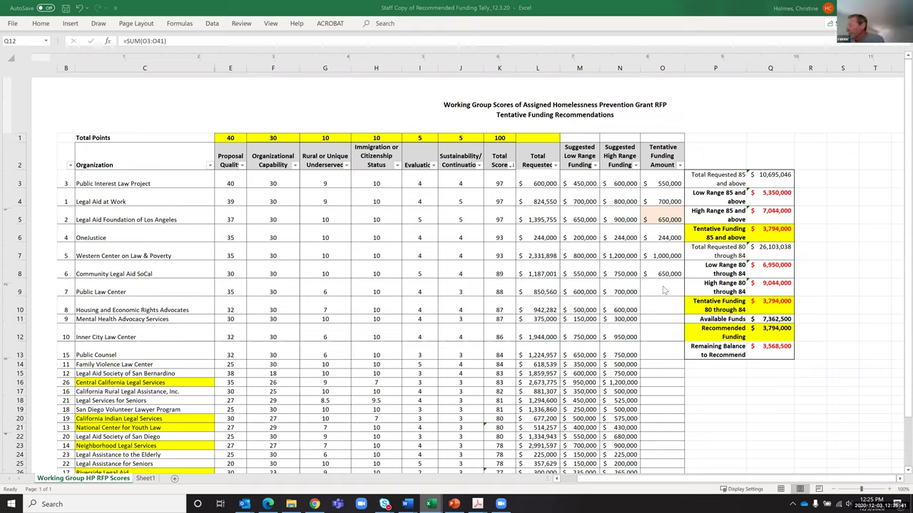
click(661, 289)
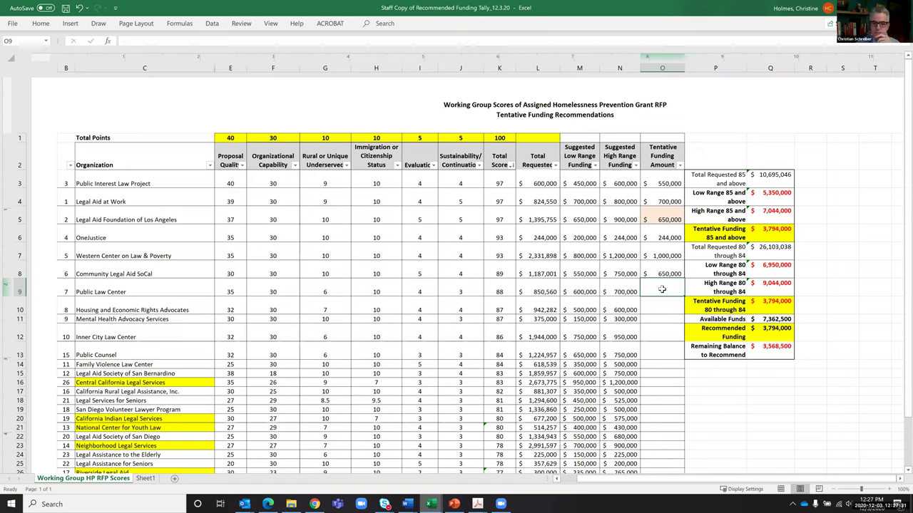
text(650)
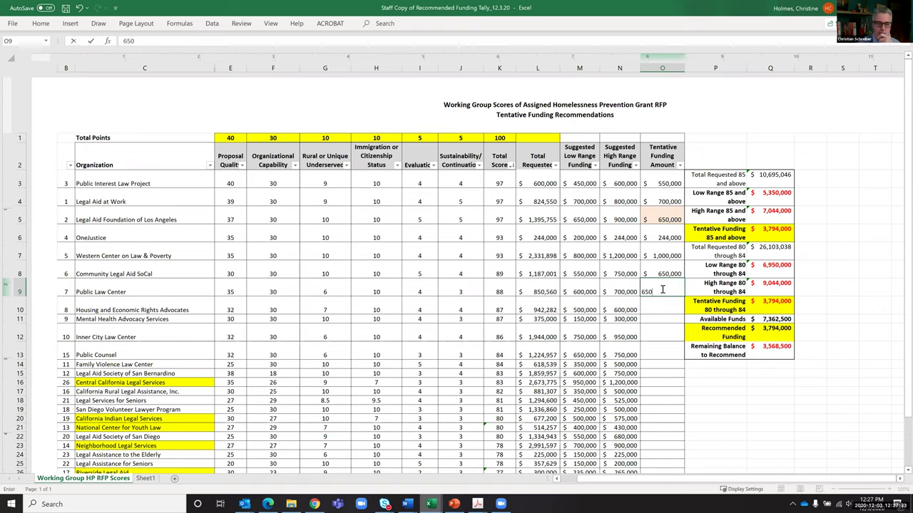
text(,000)
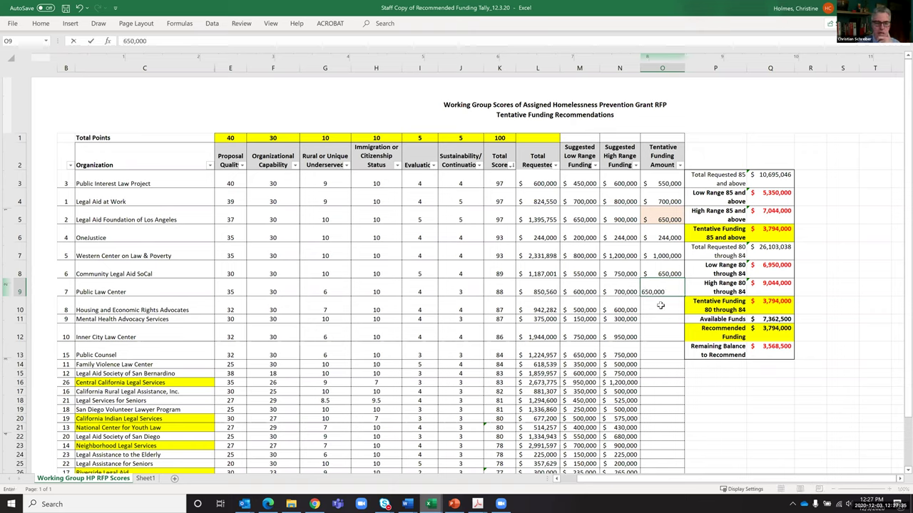
key(Return)
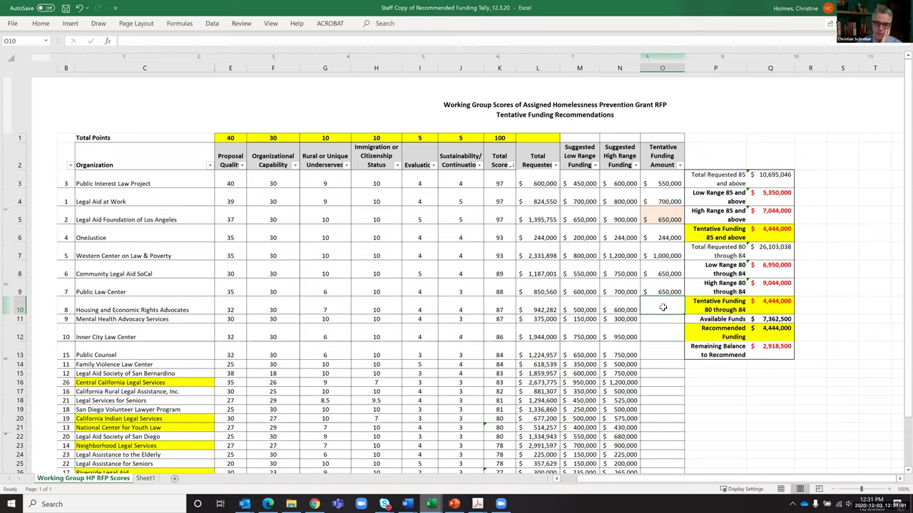
Enter 500,000 as the tentative funding amount for Housing and Economic Rights Advocates in O10
text(500)
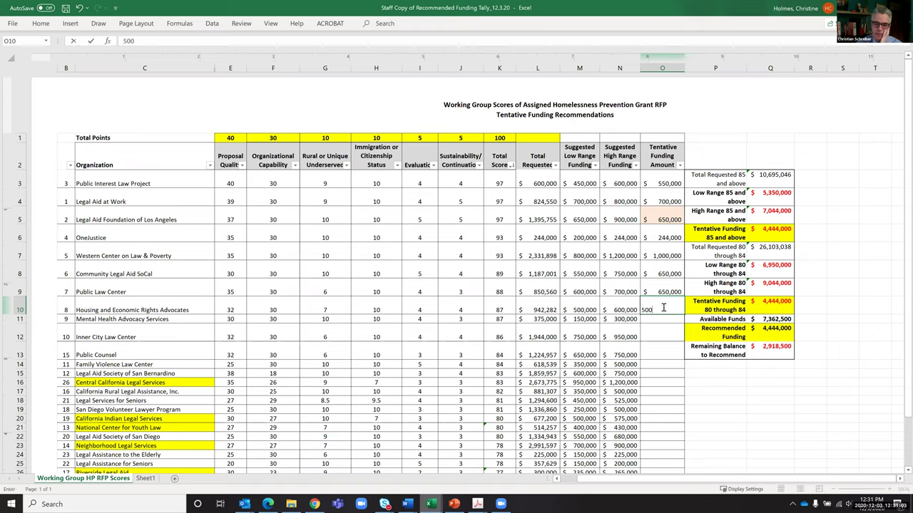
text(,000)
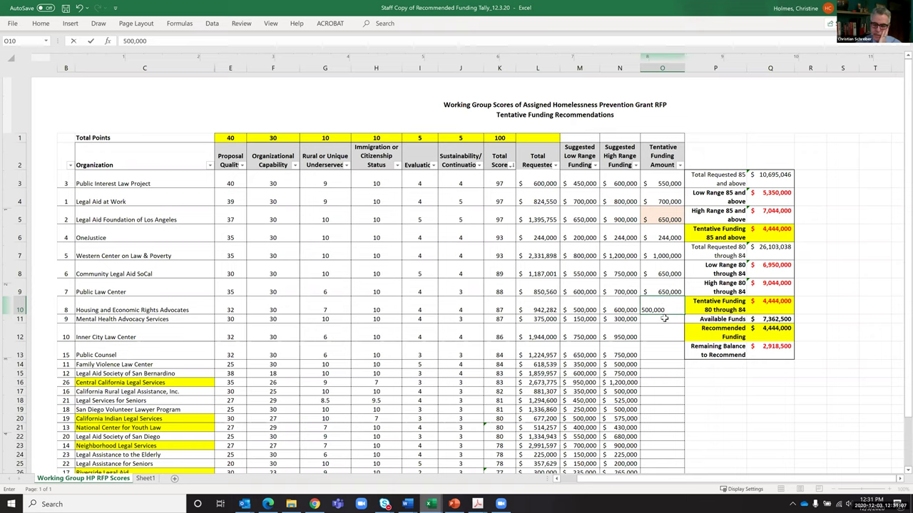
key(Return)
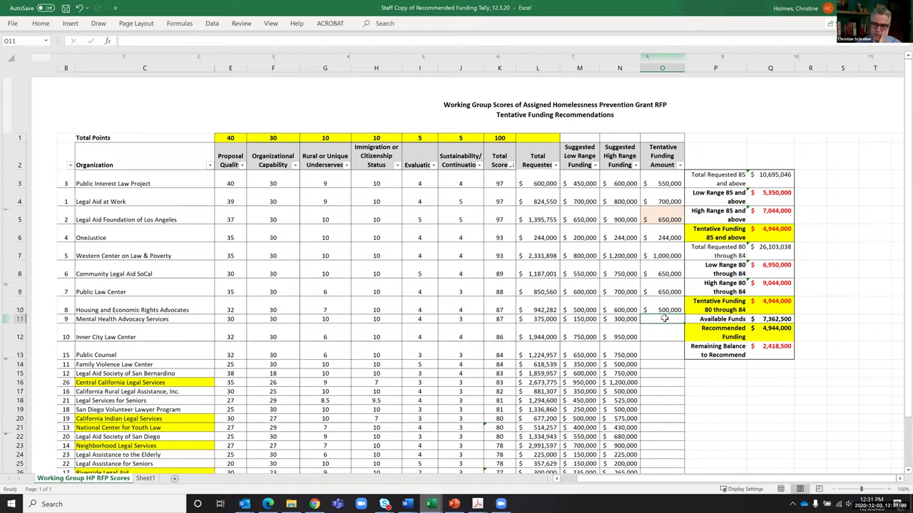
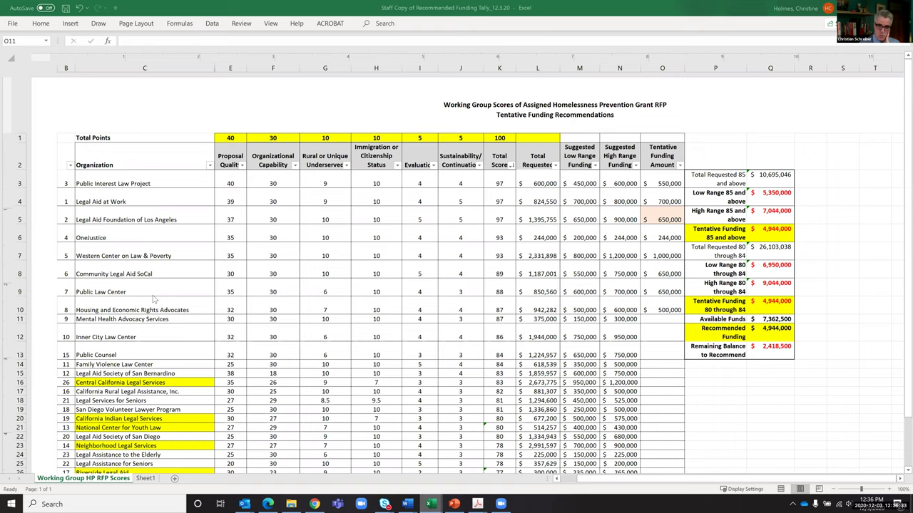
Change the Organizational Capability score of Legal Aid Society of San Bernardino to 20
click(283, 373)
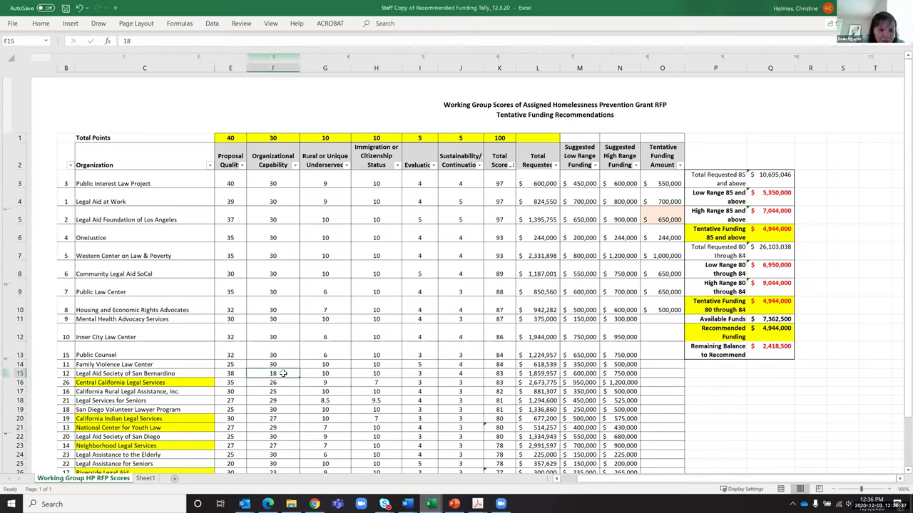
text(20)
click(283, 364)
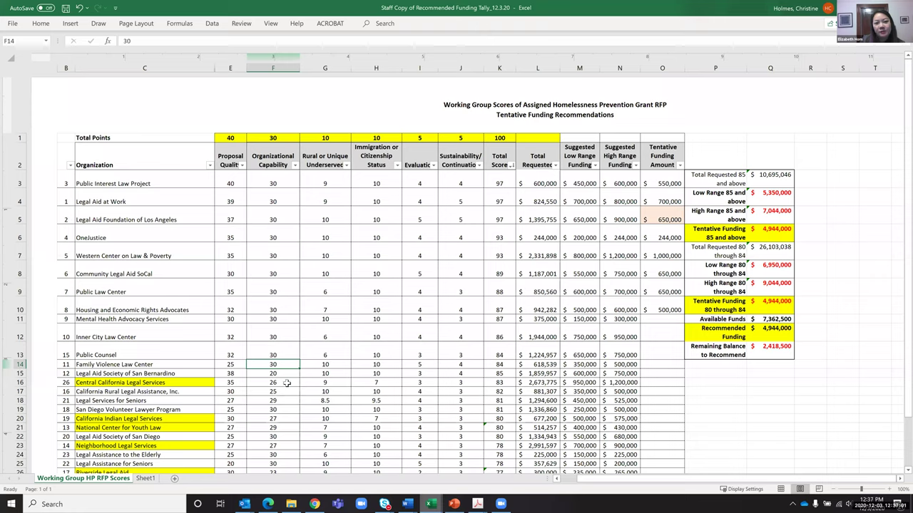
Change the Organizational Capability score of Central California Legal Services to 29
click(286, 383)
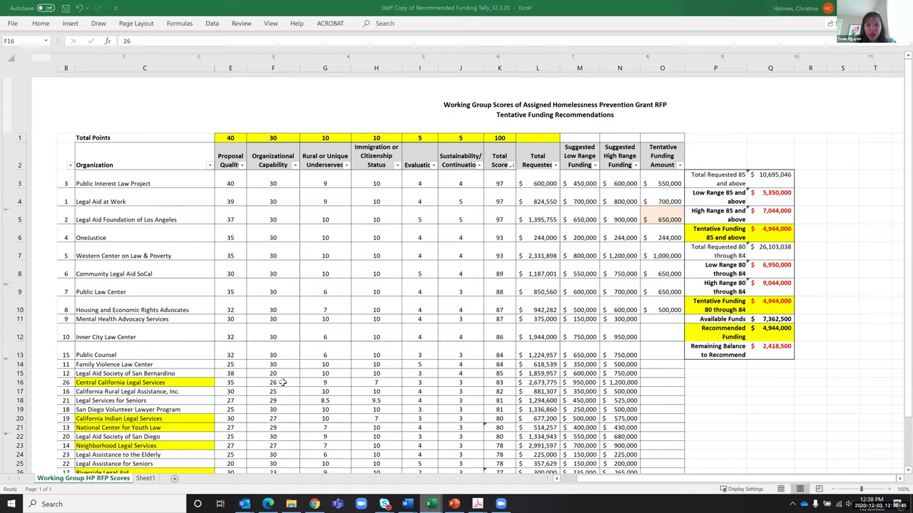
click(281, 383)
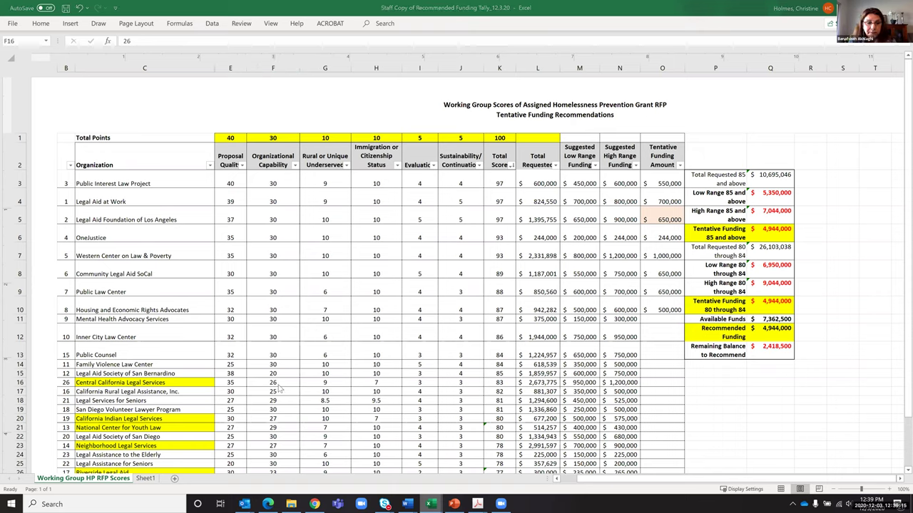
click(282, 385)
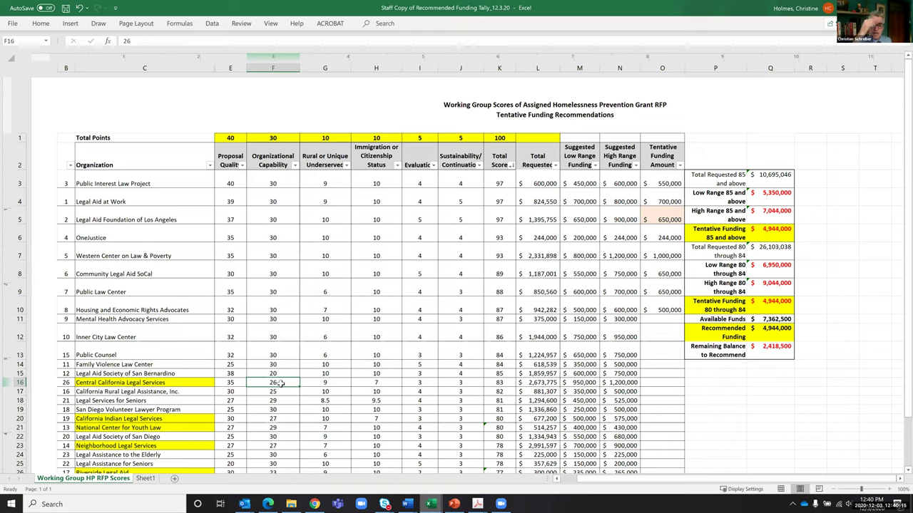
text(29)
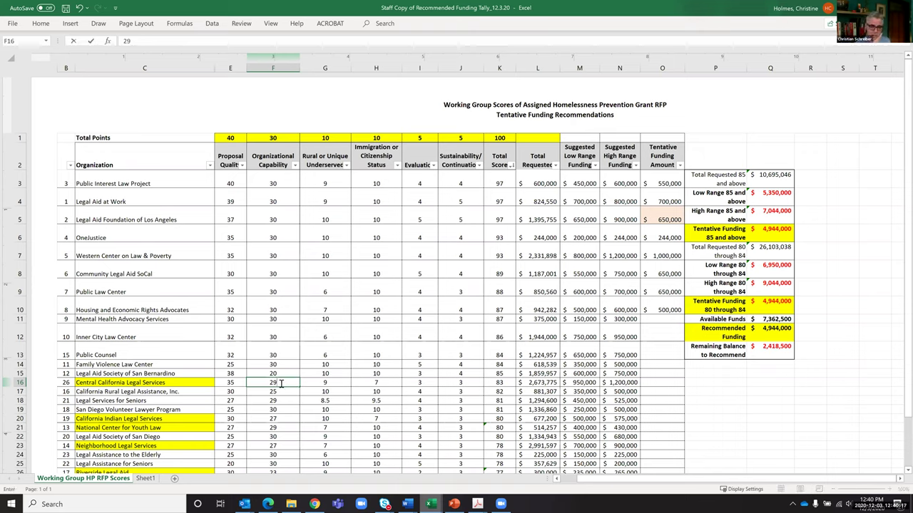
click(338, 382)
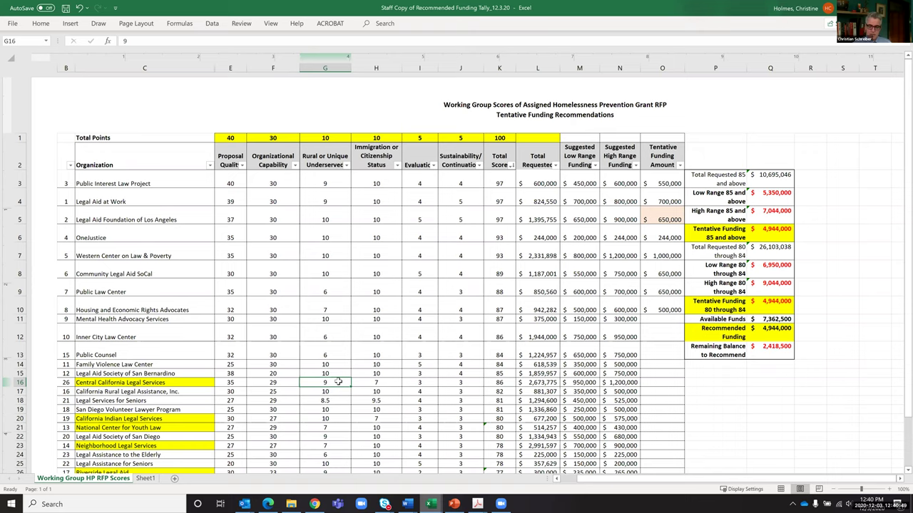
Save the workbook and re-sort the applicants by Total Score from largest to smallest
click(65, 9)
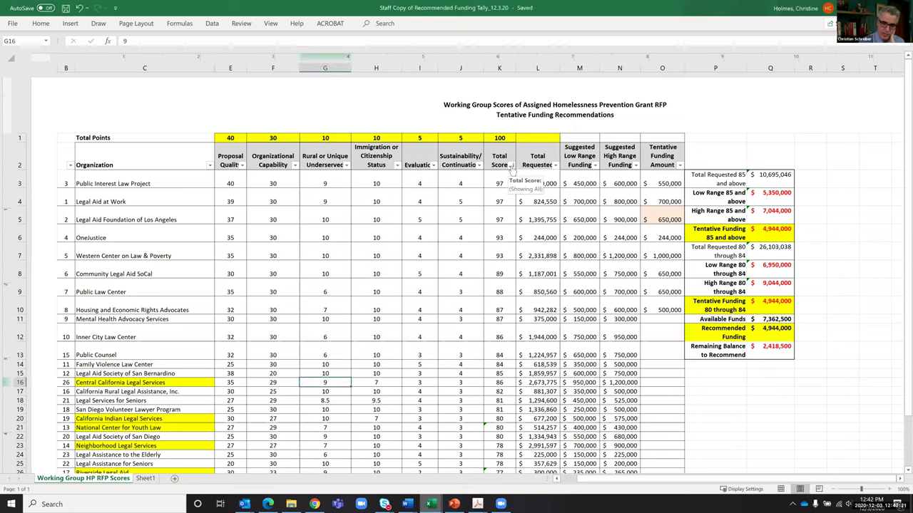
click(511, 166)
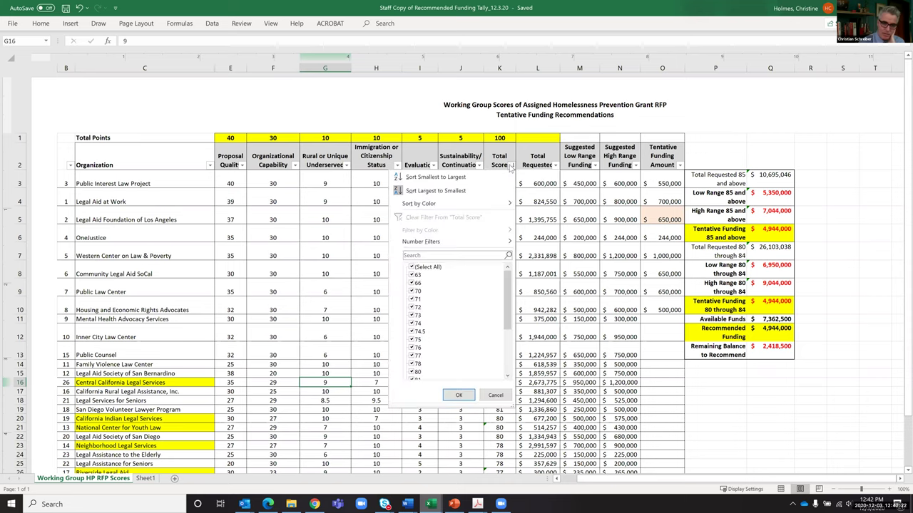
click(472, 191)
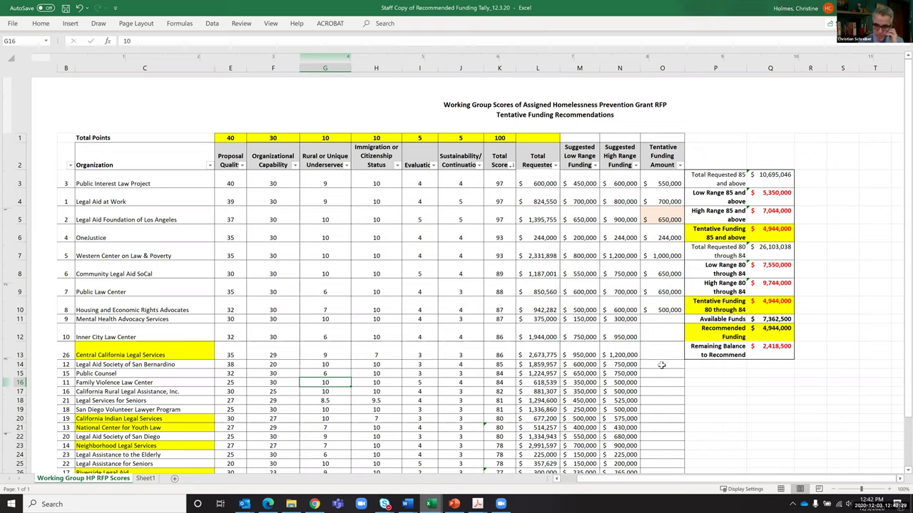
Enter 250,000 as the tentative funding amount for Mental Health Advocacy Services in O11
click(662, 364)
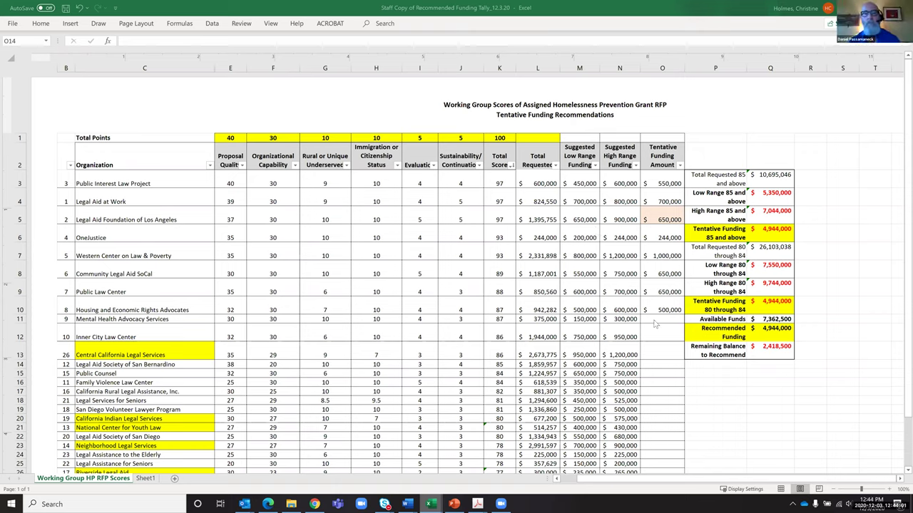
click(656, 319)
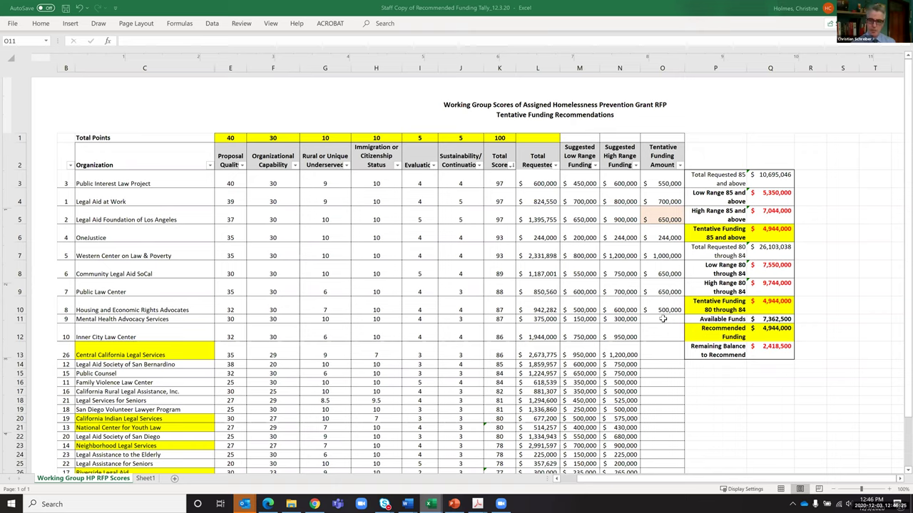
click(662, 320)
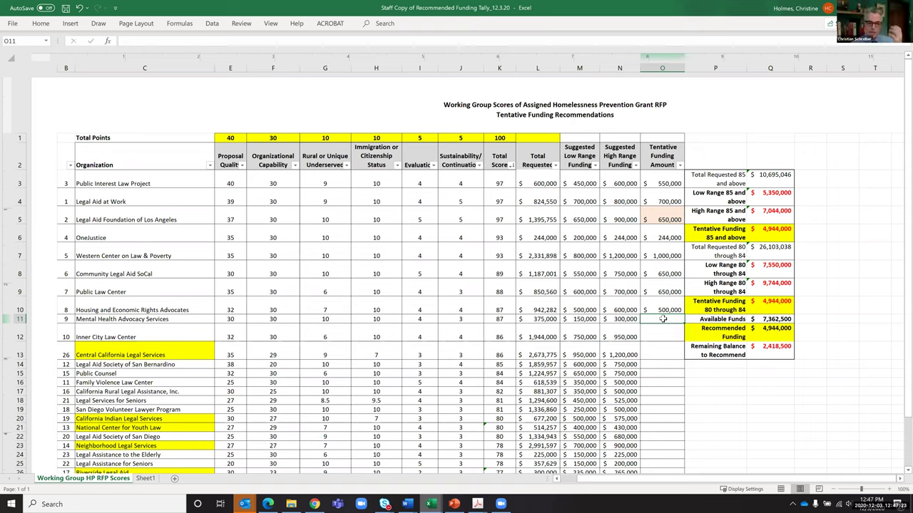
text(2)
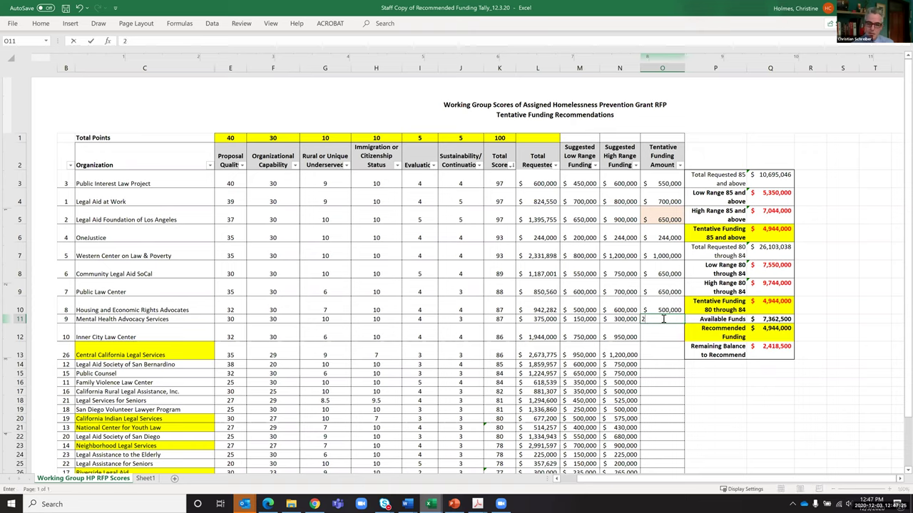
text(5)
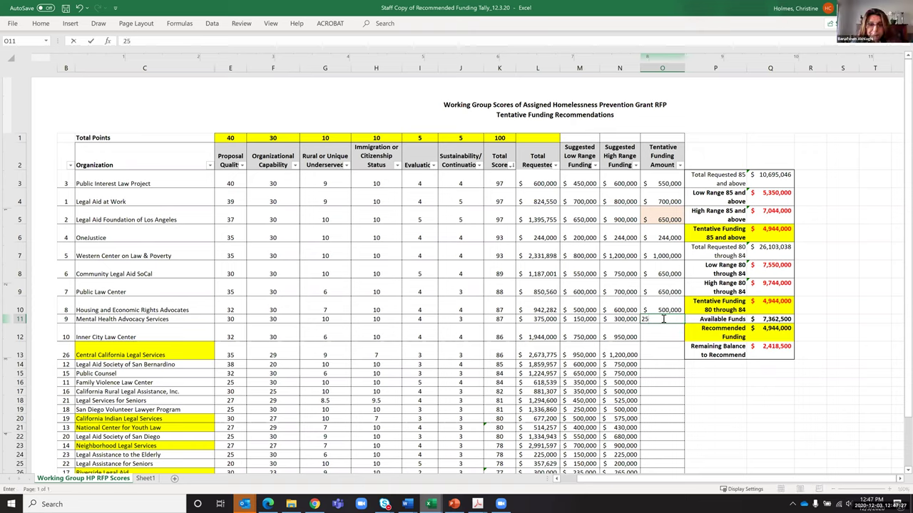
text(0,000)
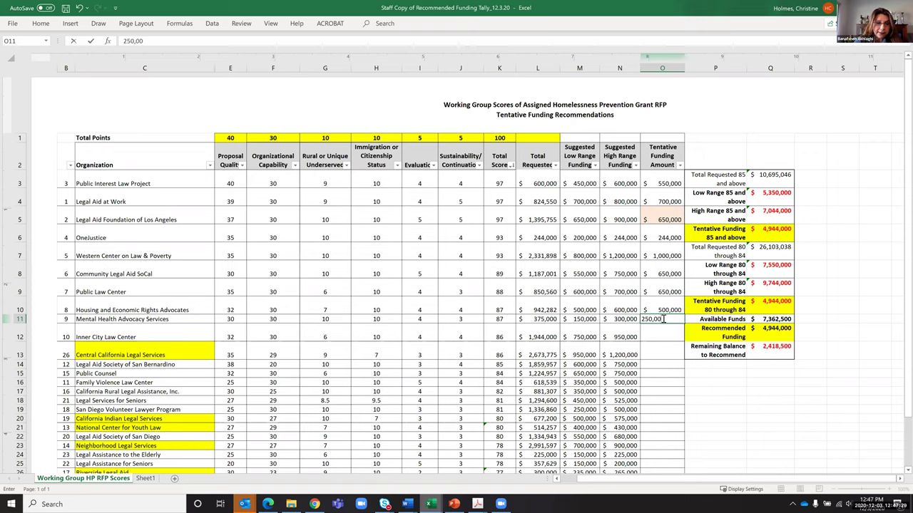
Enter 800,000 as the tentative funding amount for Inner City Law Center in O12
click(665, 333)
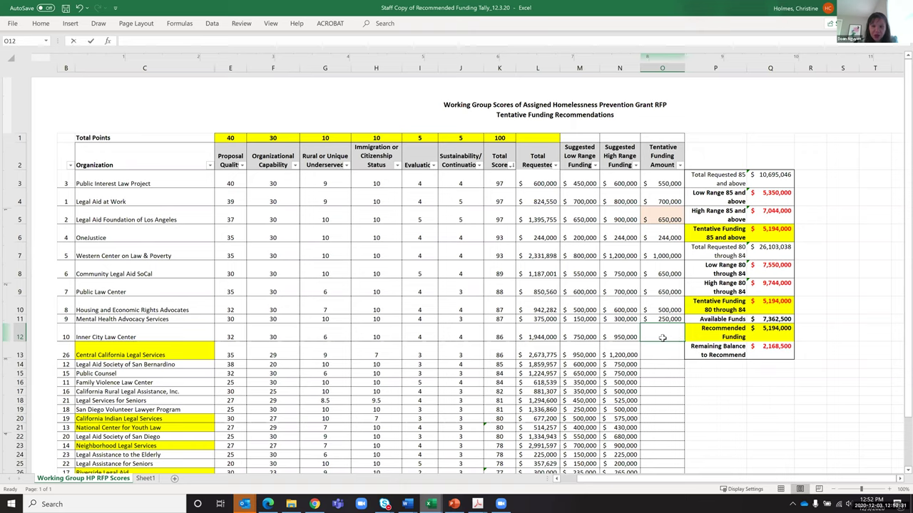
text(800,000)
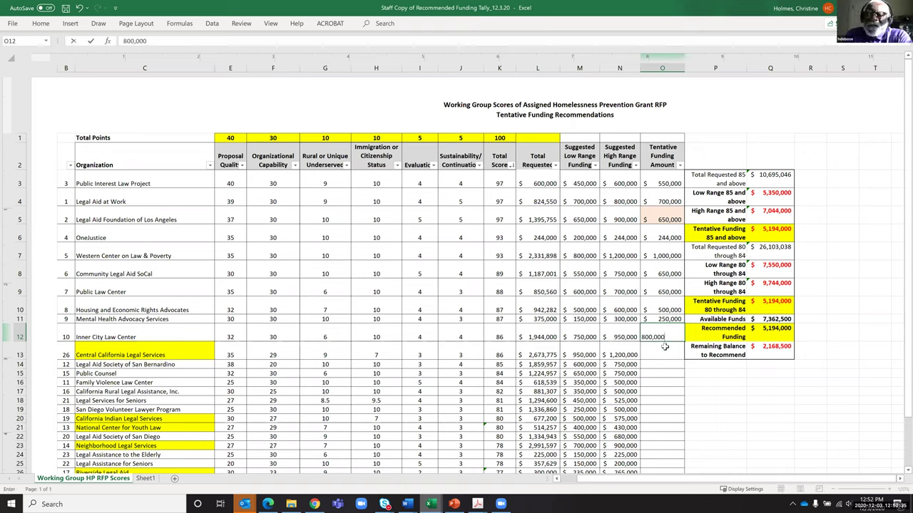
key(Return)
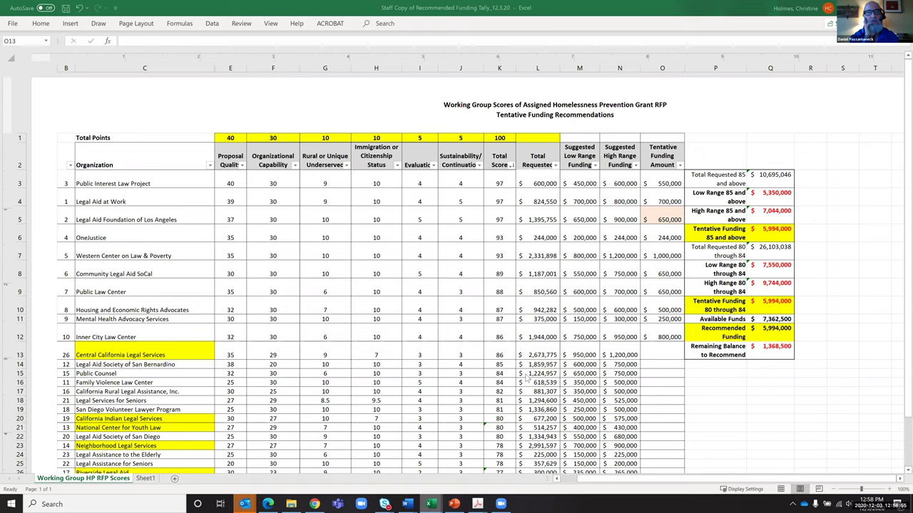
Enter 950,000 as the tentative funding amount for Central California Legal Services in O13
click(667, 351)
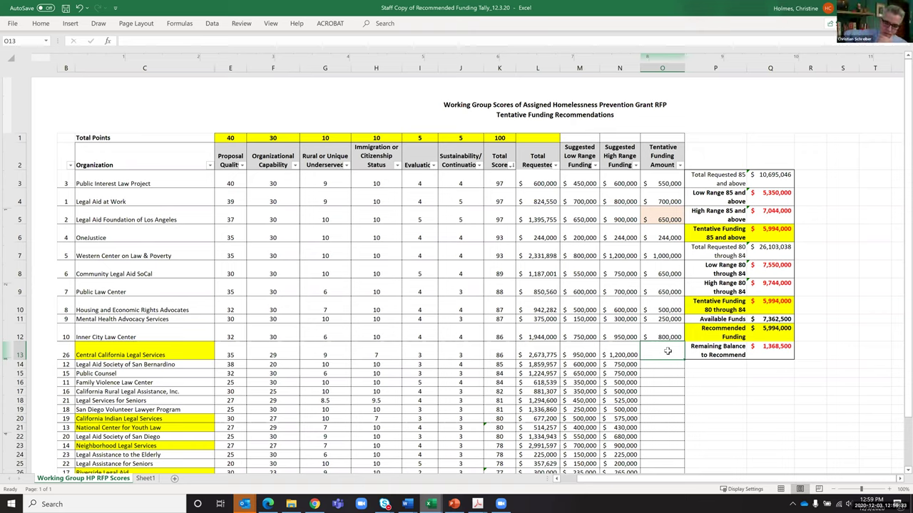
double_click(667, 351)
text(950,000)
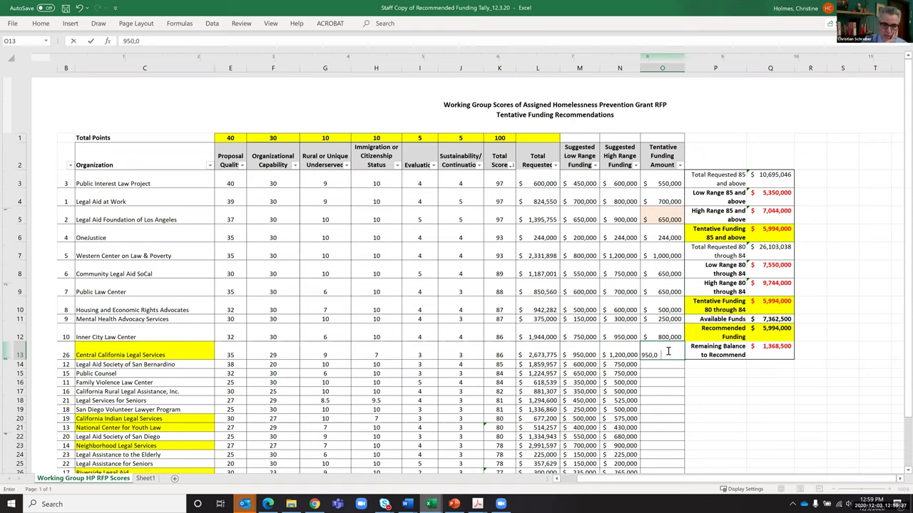
Enter 600,000 as the tentative funding amount for Legal Aid Society of San Bernardino in O14
click(653, 365)
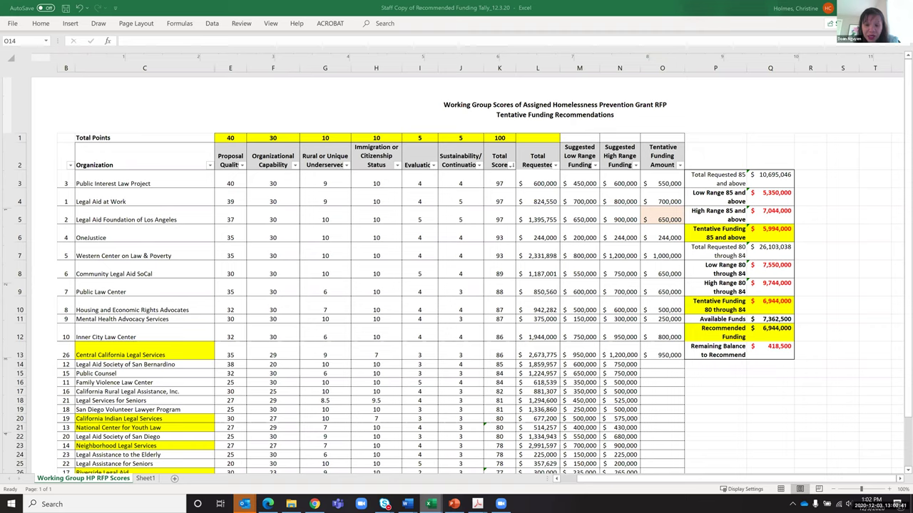
click(658, 364)
text(600000)
key(Return)
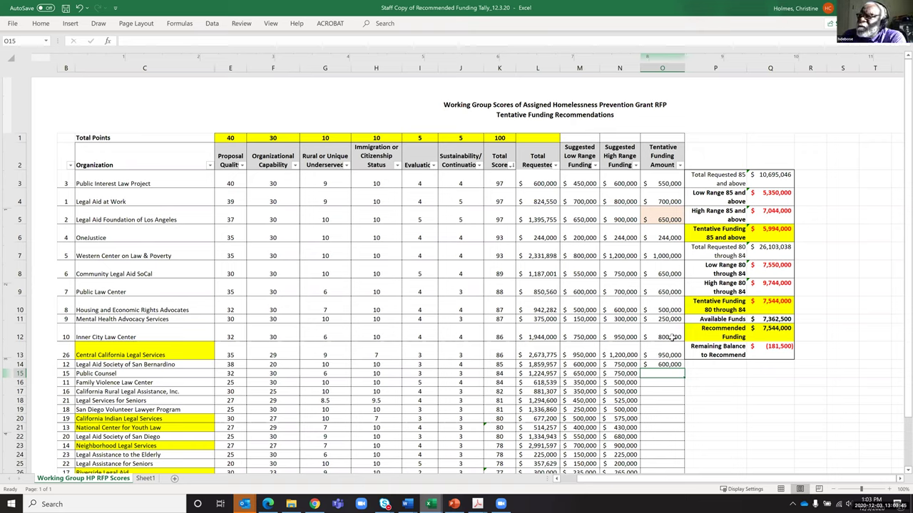
Check the Remaining Balance to Recommend and Recommended Funding totals against the available funds
click(782, 353)
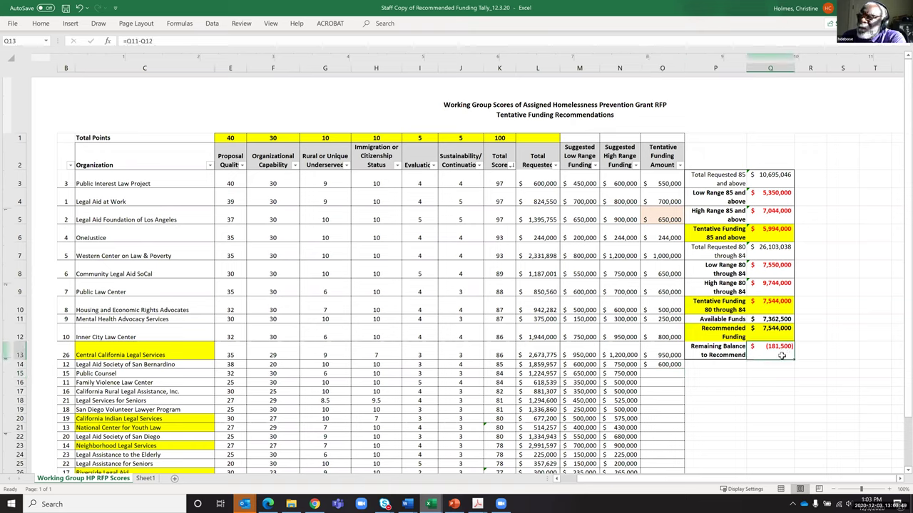
click(779, 328)
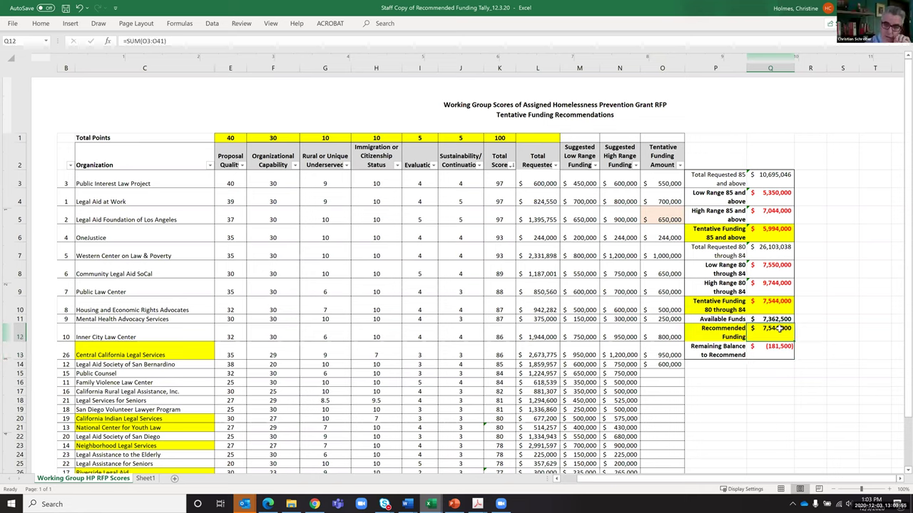
click(663, 370)
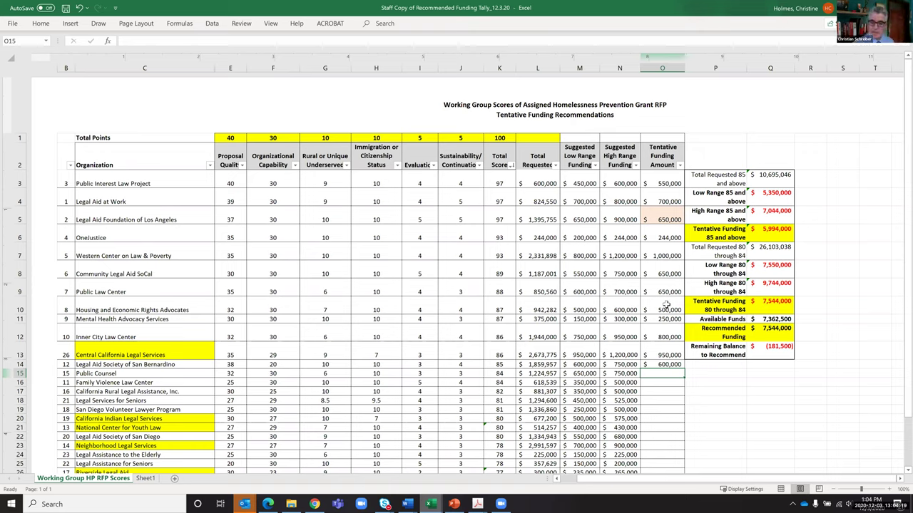
Set the tentative funding amount for Western Center on Law & Poverty in O7 to 900,000
click(669, 254)
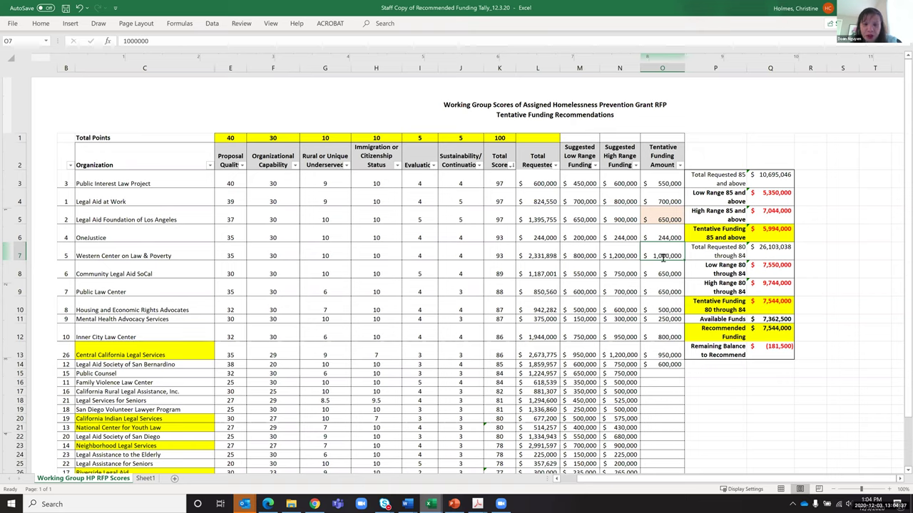
double_click(663, 258)
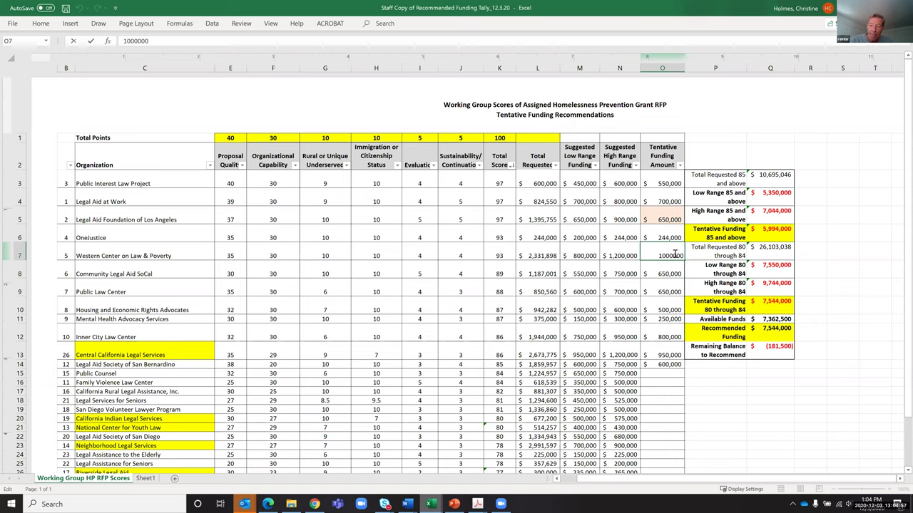
key(BackSpace)
text(9)
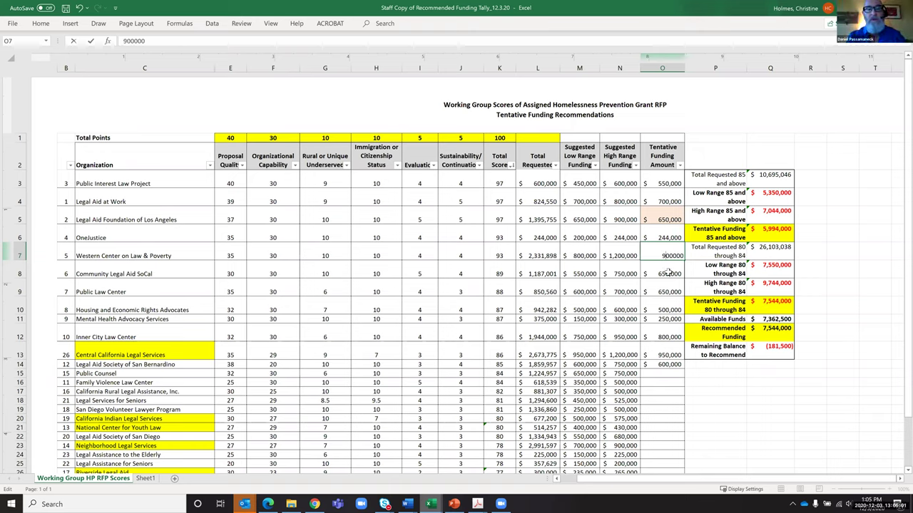
click(667, 272)
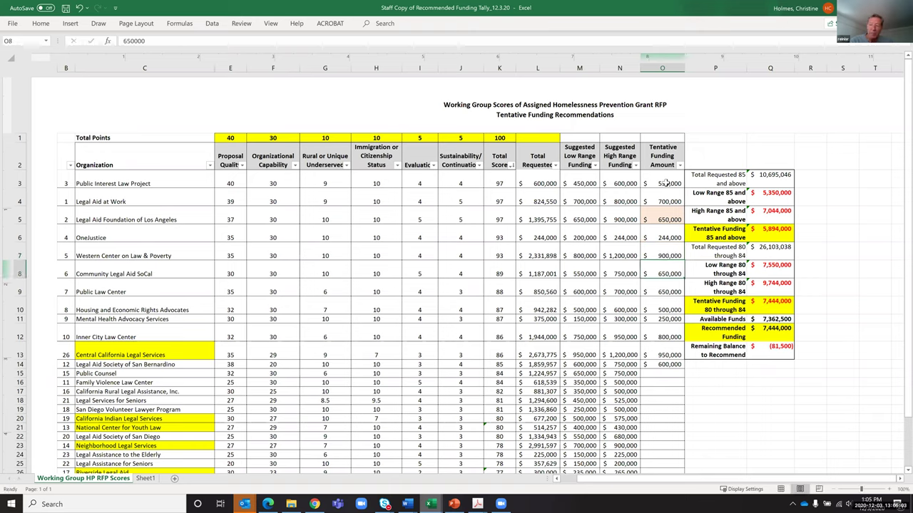
Set the tentative funding amount for Public Interest Law Project in O3 to 500,000
double_click(664, 183)
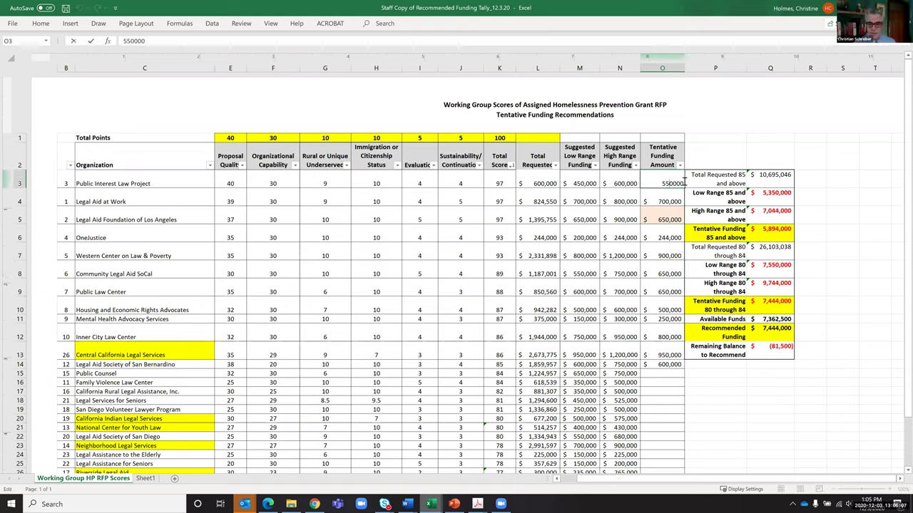
key(Delete)
text(0)
click(663, 201)
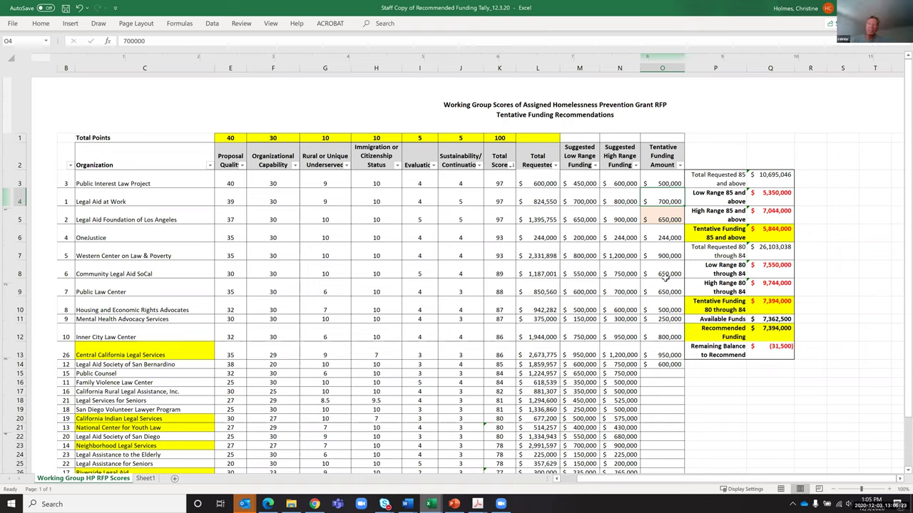
Calculate half of the overspent balance in R13, beside Remaining Balance to Recommend, with the formula =31500/2
click(817, 351)
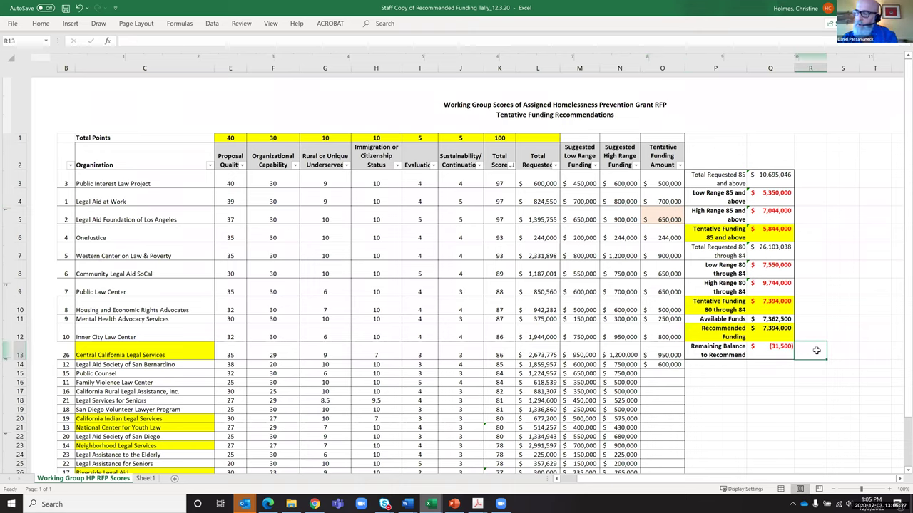
text(=31500/2)
key(Return)
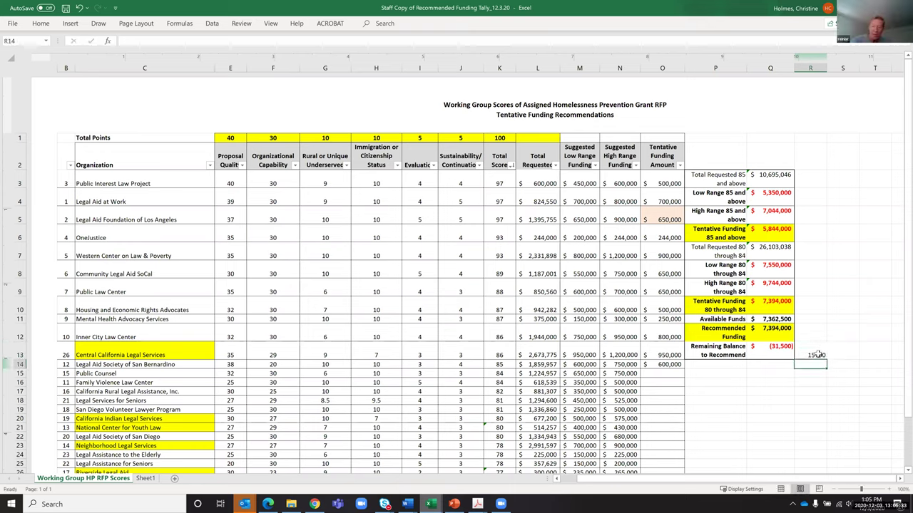
click(818, 355)
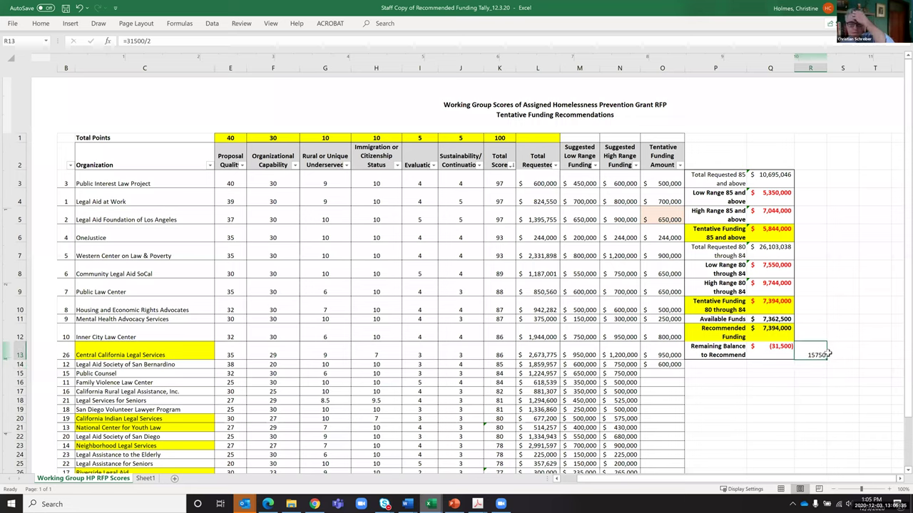
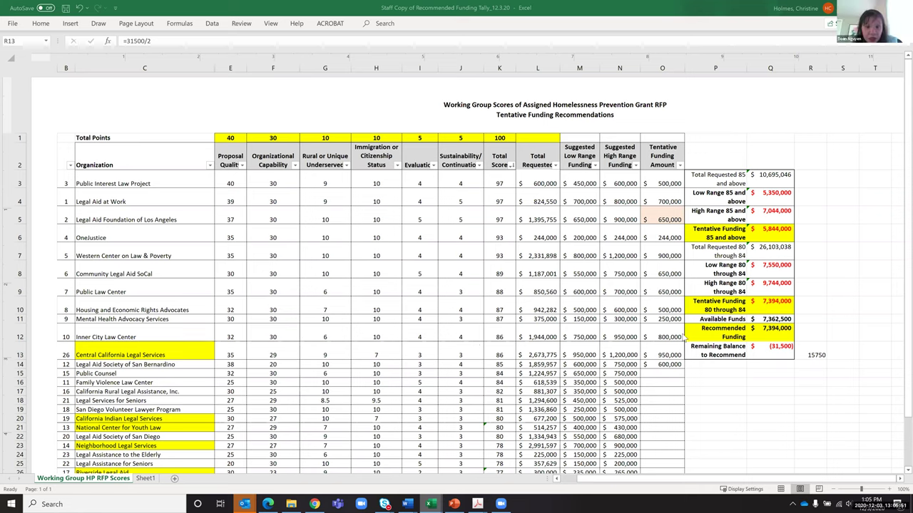
key(F2)
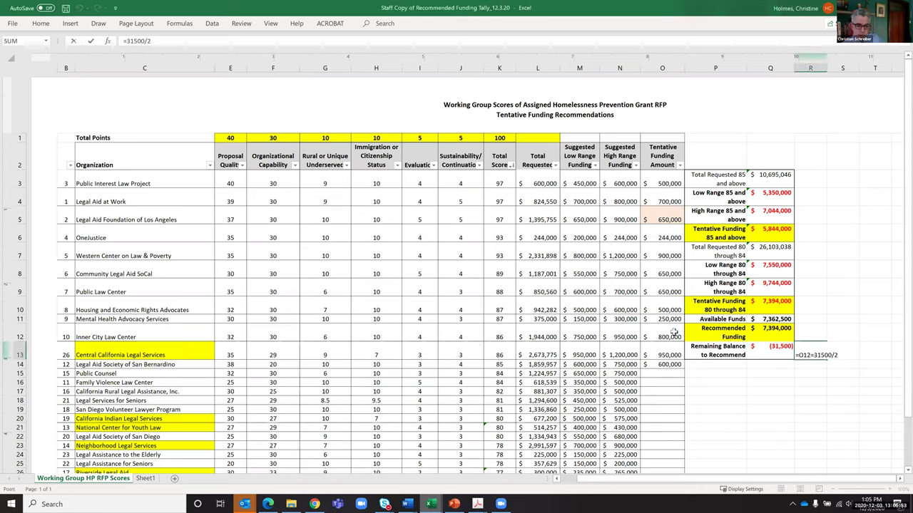
click(670, 335)
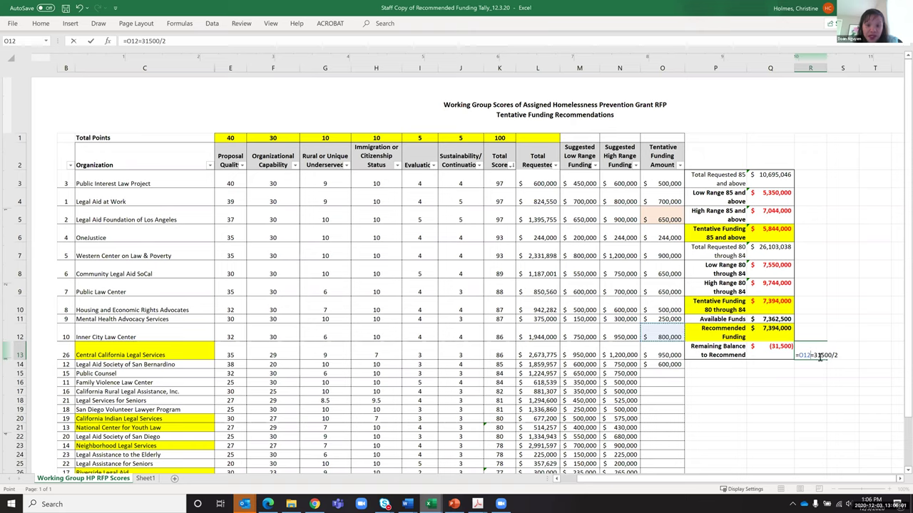
click(808, 354)
key(BackSpace)
key(BackSpace)
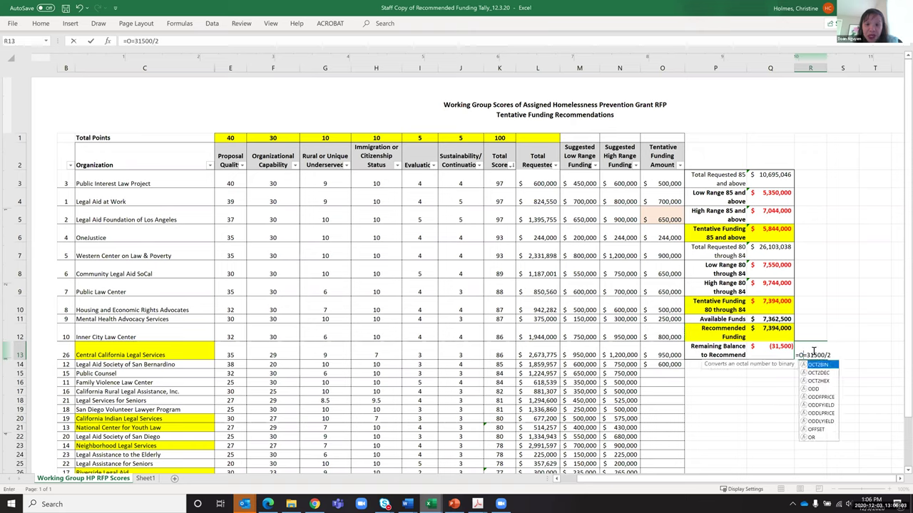
key(BackSpace)
key(Delete)
click(831, 354)
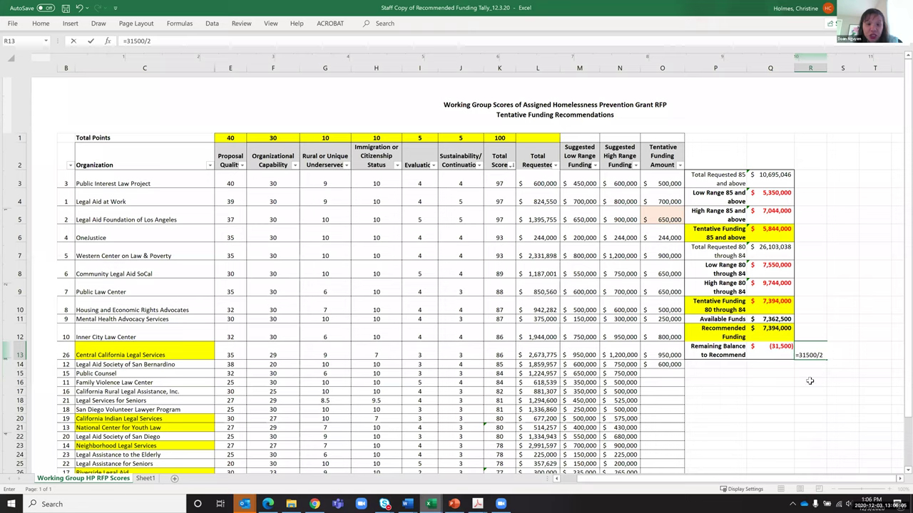
click(807, 373)
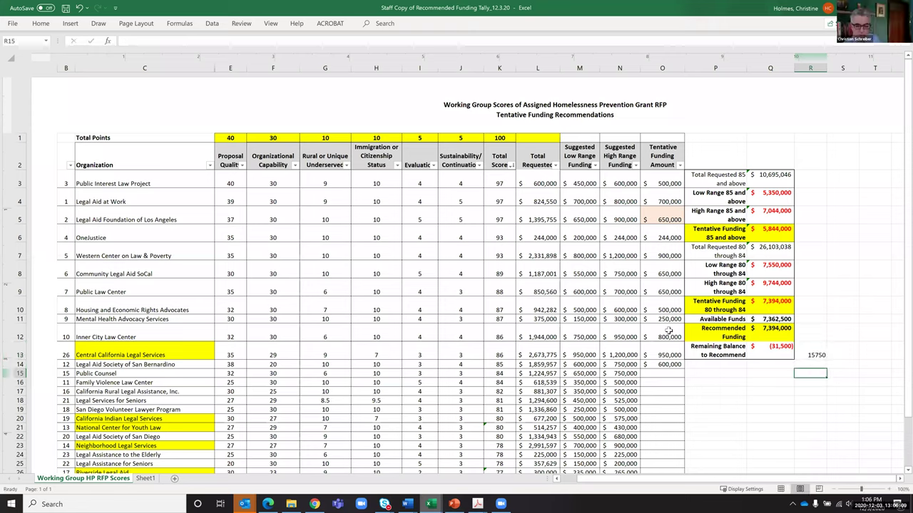
click(670, 337)
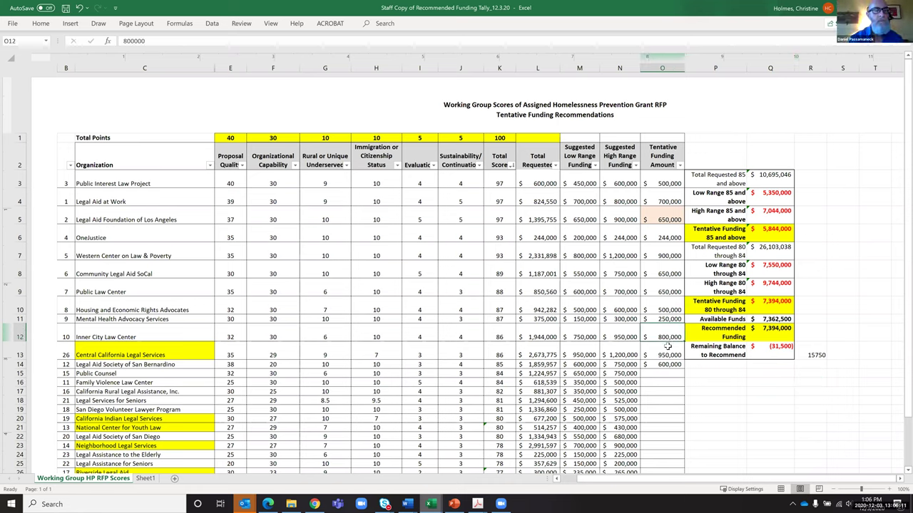
click(668, 347)
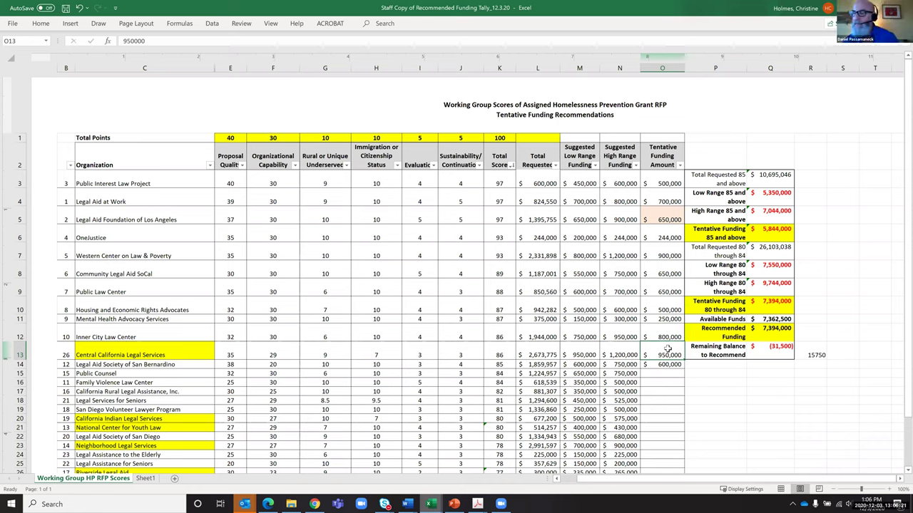
click(667, 333)
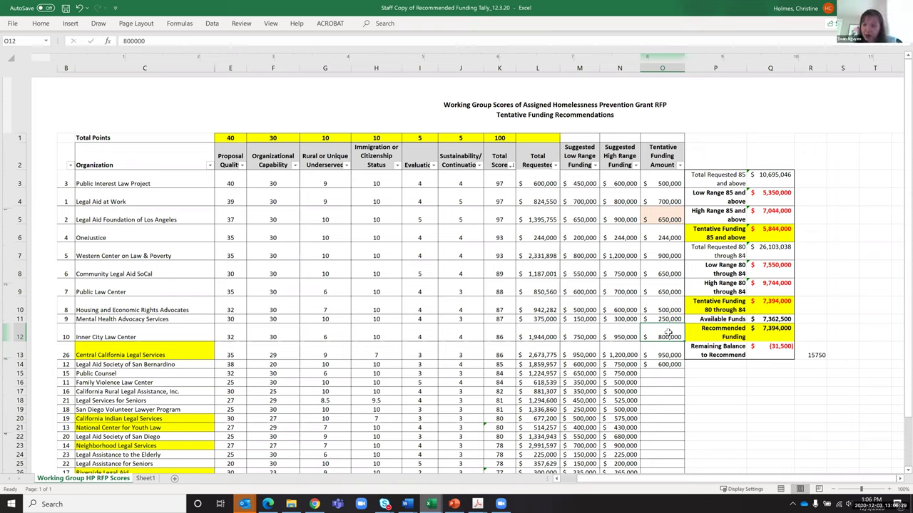
double_click(669, 333)
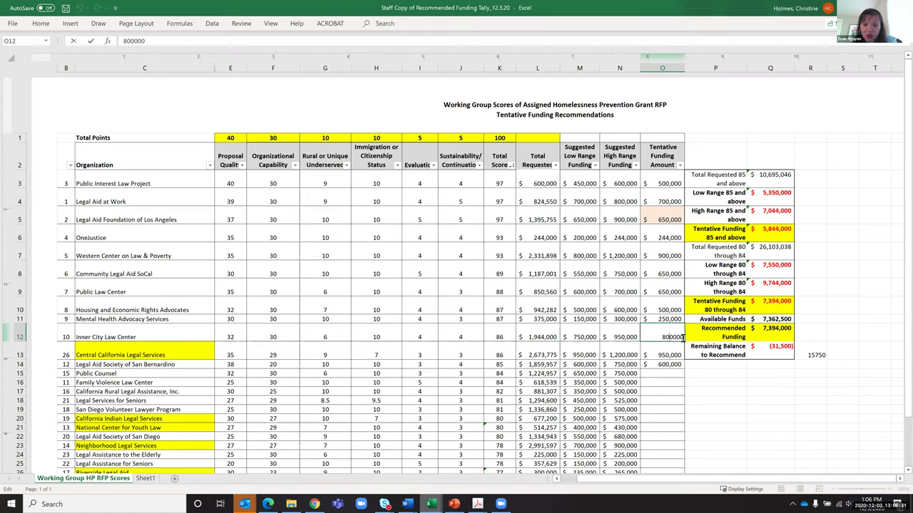
click(150, 41)
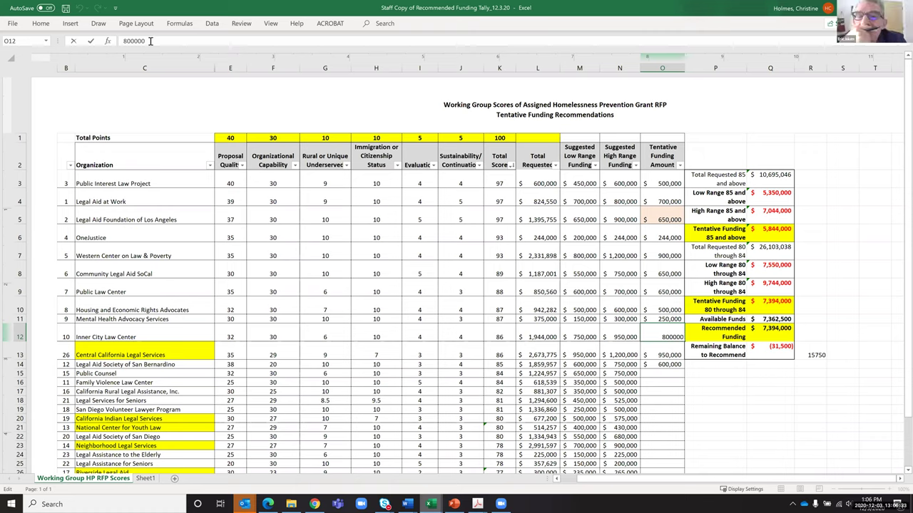
text(-315000)
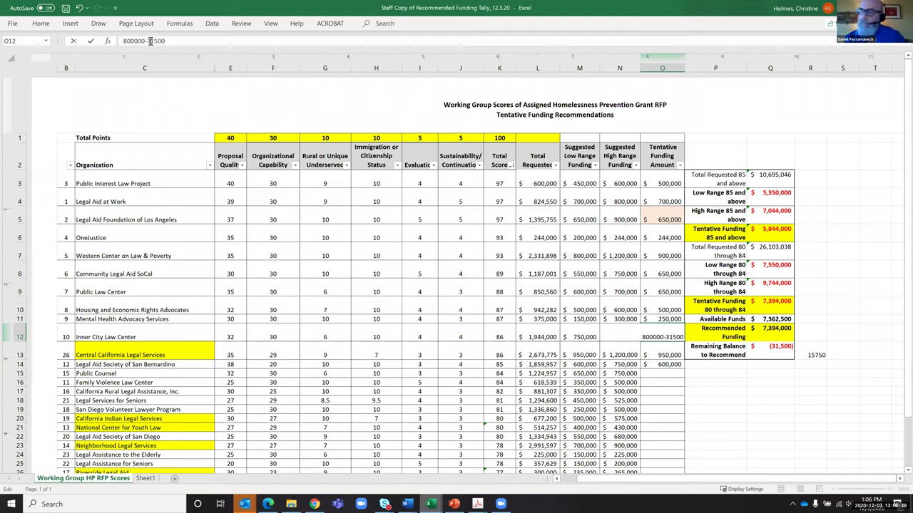
key(Return)
key(Up)
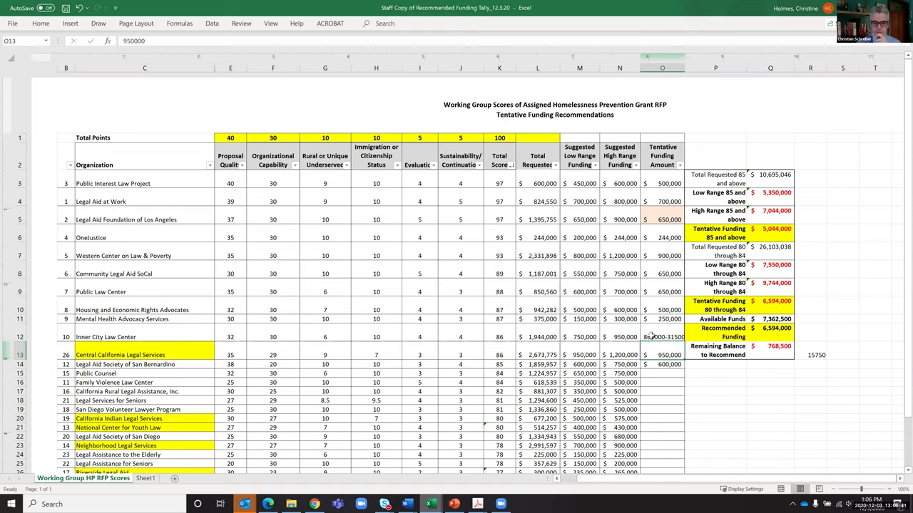
key(F2)
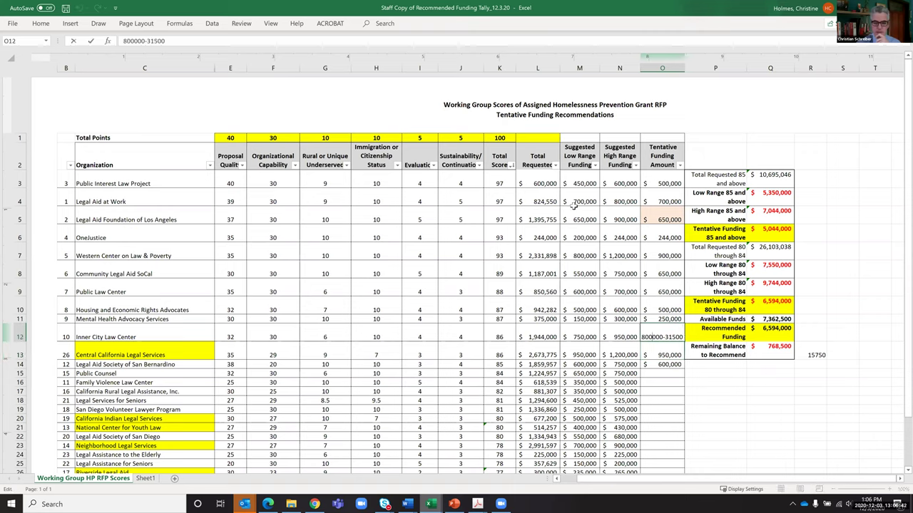
click(123, 41)
text(=)
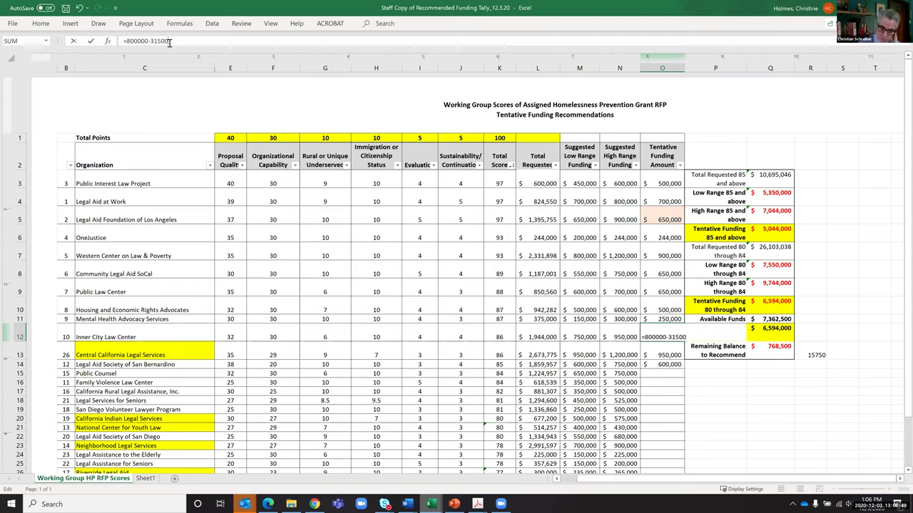
key(Return)
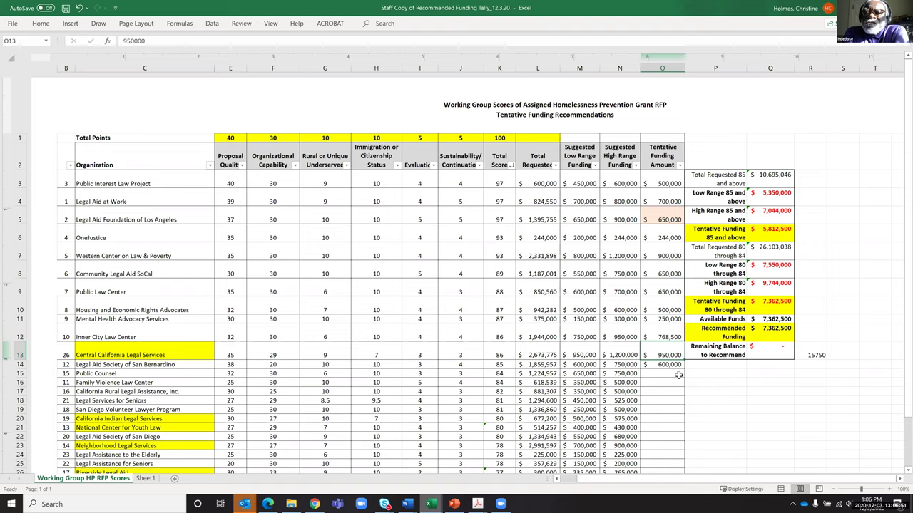
Clear the scratch calculation from R13 and save the workbook
click(819, 356)
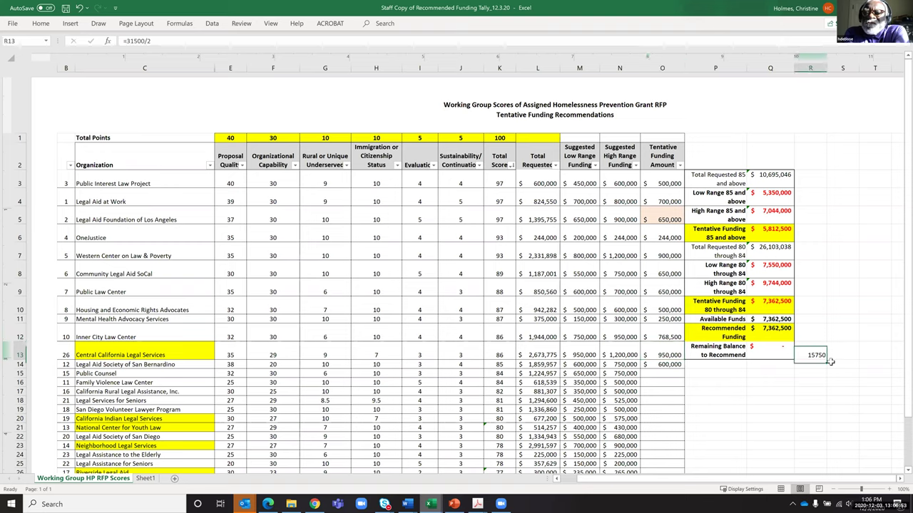
key(BackSpace)
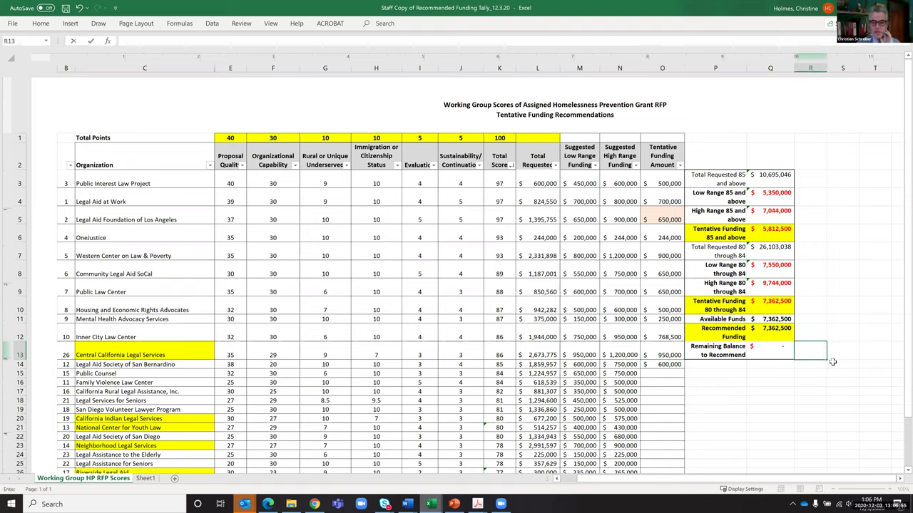
click(790, 372)
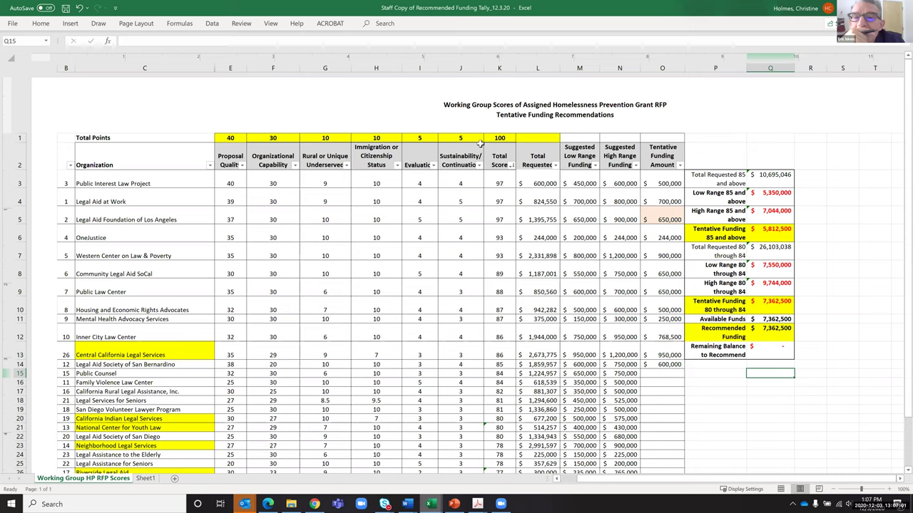
click(65, 9)
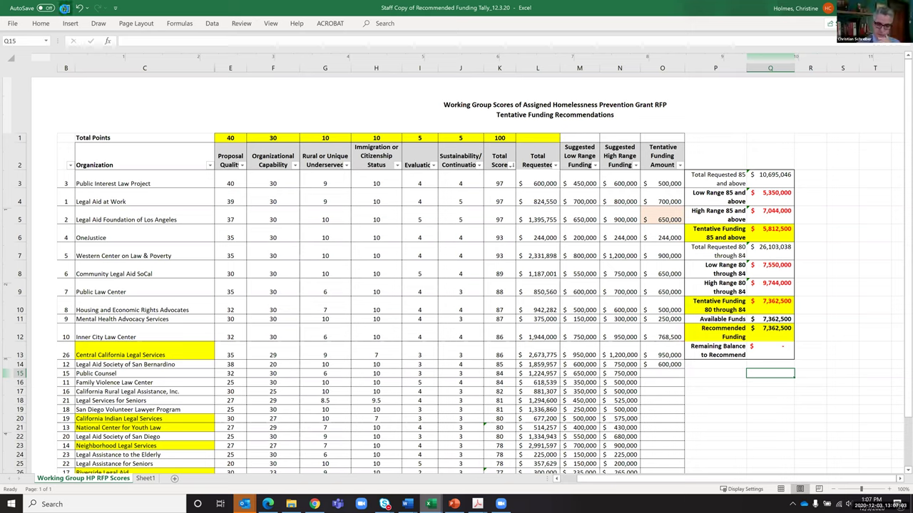